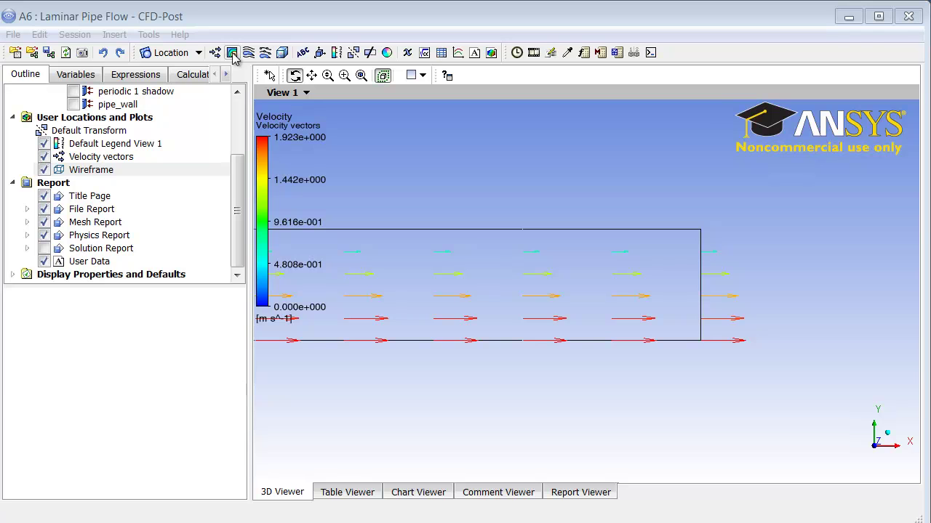
# Insert a new contour plot named 'Velocity magnitude'.
pyautogui.click(232, 53)
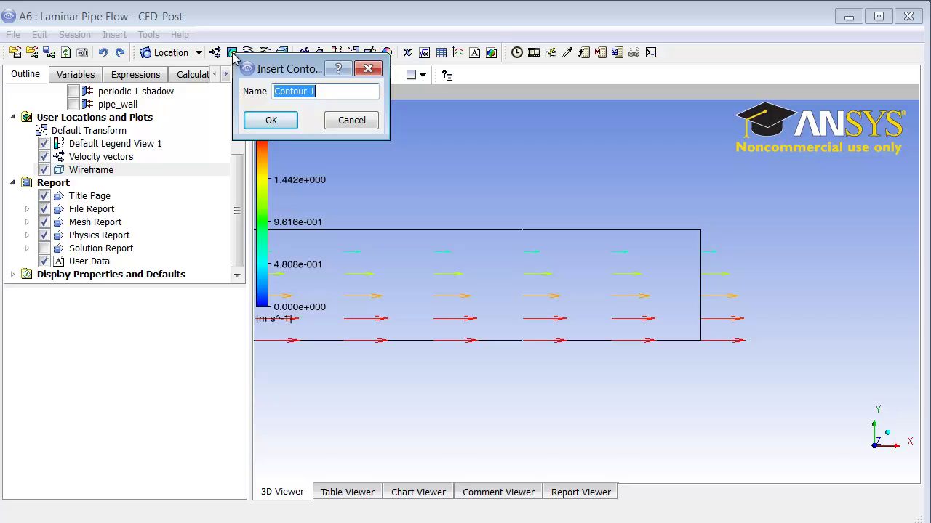
pyautogui.write('Velocity')
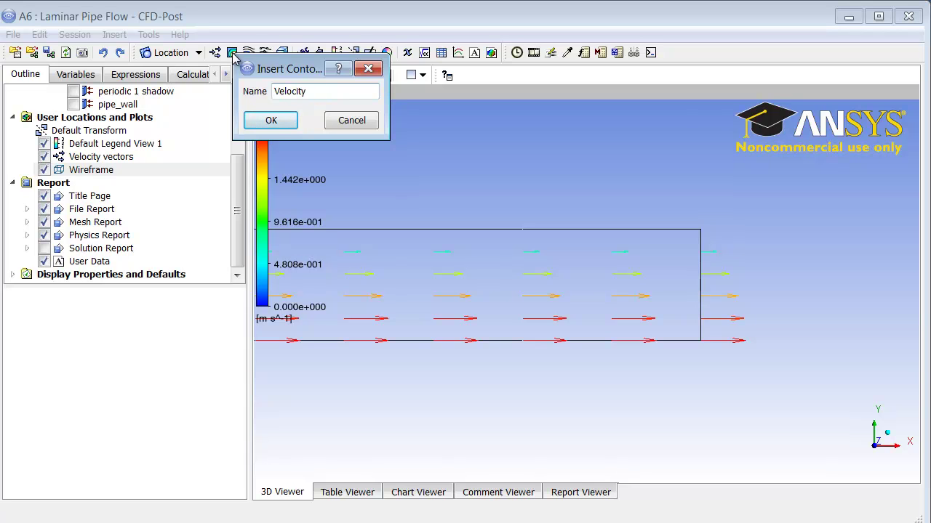
pyautogui.write('gnitude')
pyautogui.click(271, 120)
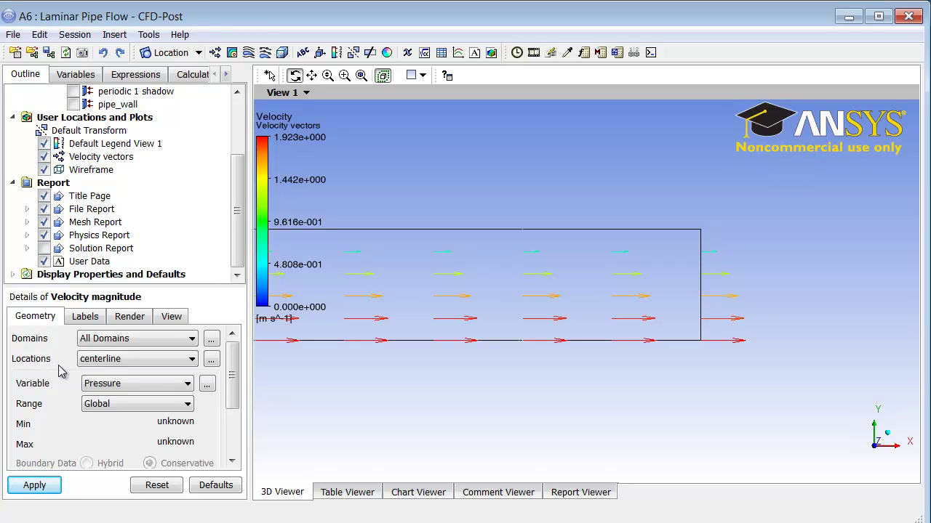
# Place the Velocity magnitude contour on periodic 1, coloured by Velocity, and apply it.
pyautogui.click(113, 366)
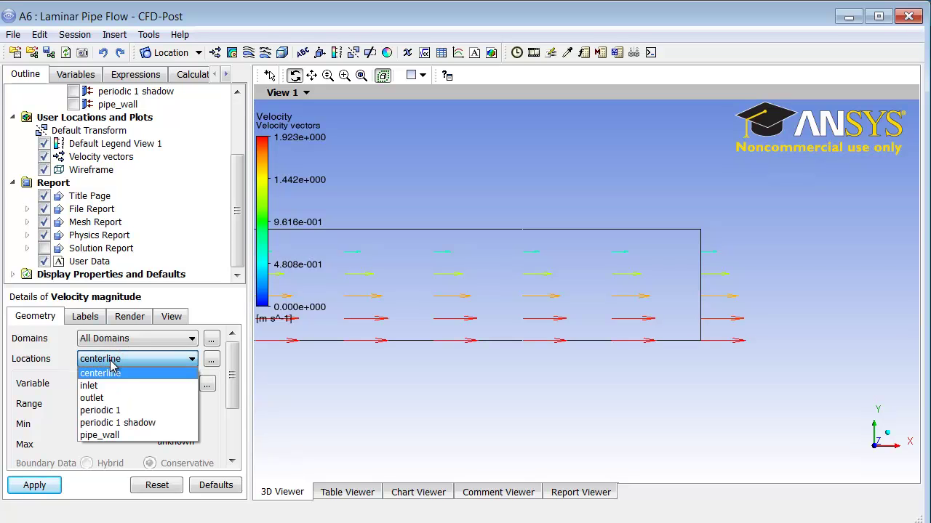
pyautogui.click(108, 411)
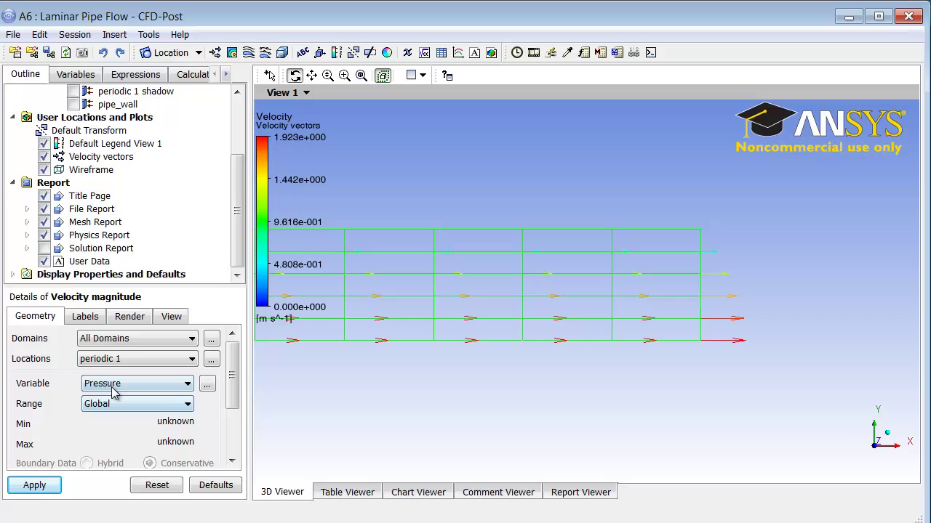
pyautogui.click(113, 390)
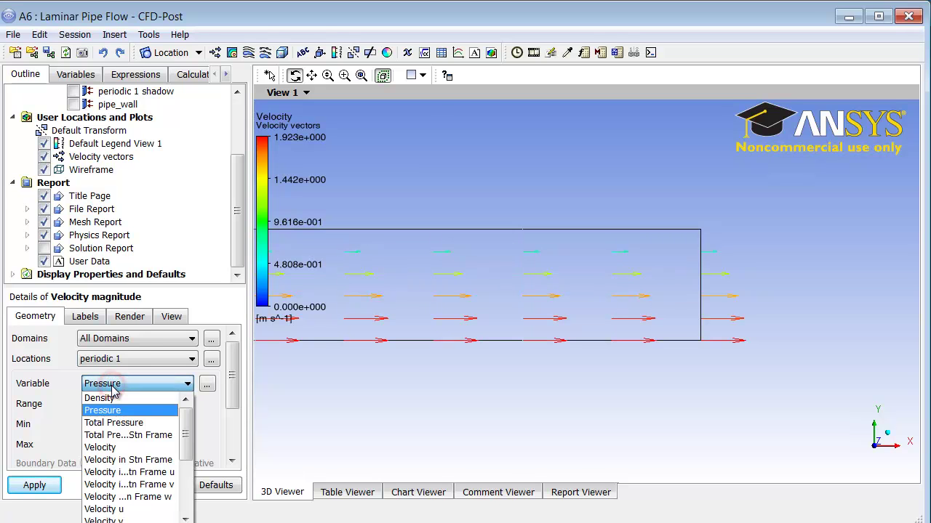
pyautogui.click(109, 448)
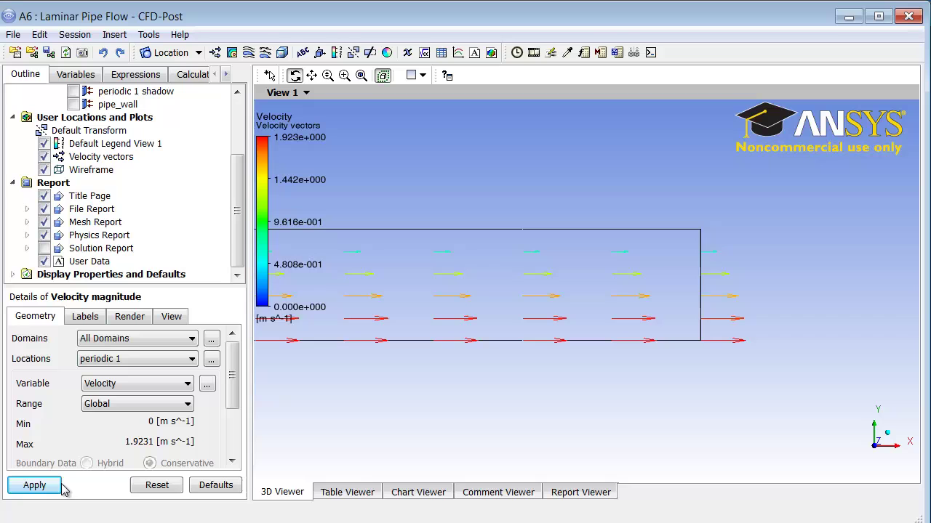
pyautogui.click(19, 492)
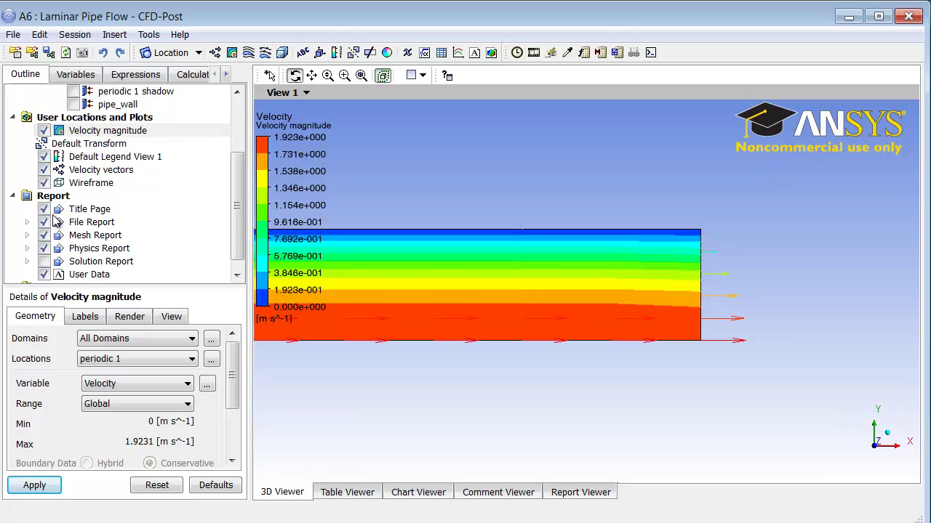
# Hide the velocity vectors and zoom and pan the view onto the pipe's inlet end.
pyautogui.click(45, 170)
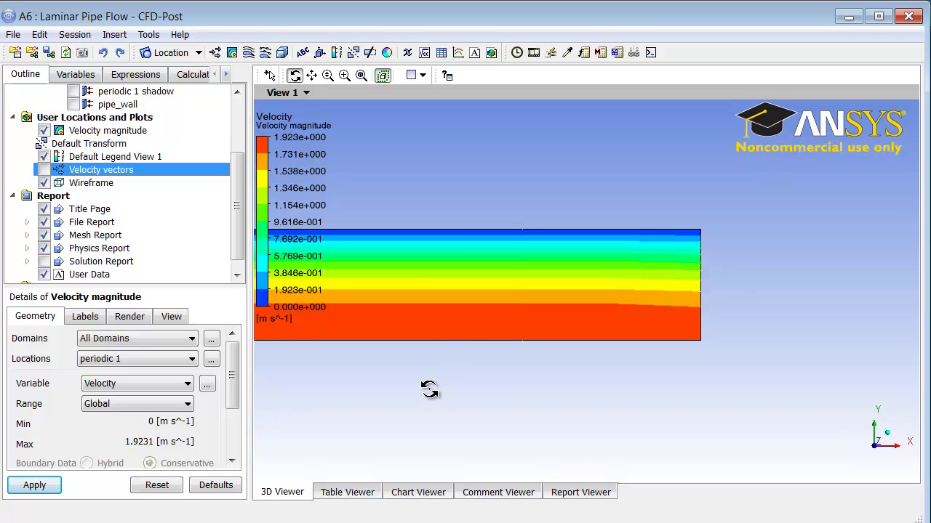
pyautogui.moveTo(429, 390); pyautogui.dragTo(427, 389)
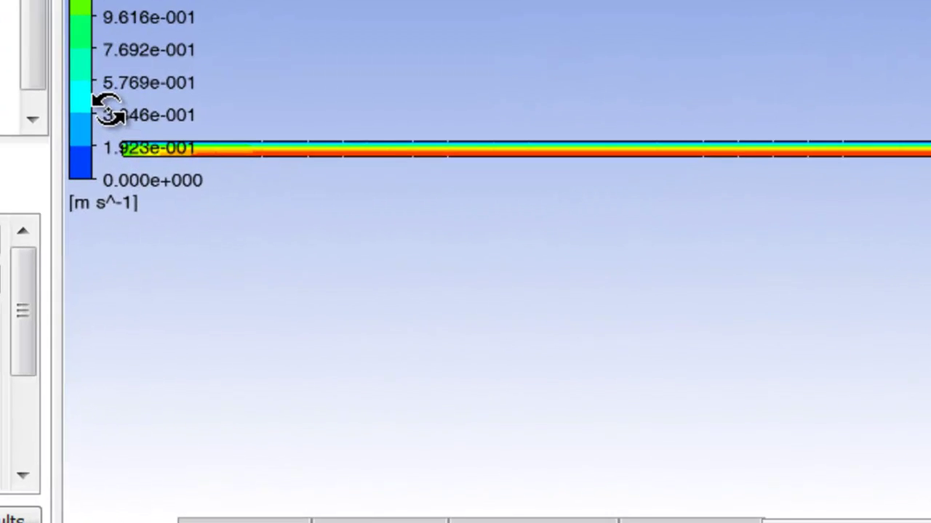
pyautogui.moveTo(94, 101); pyautogui.dragTo(316, 234, button='right')
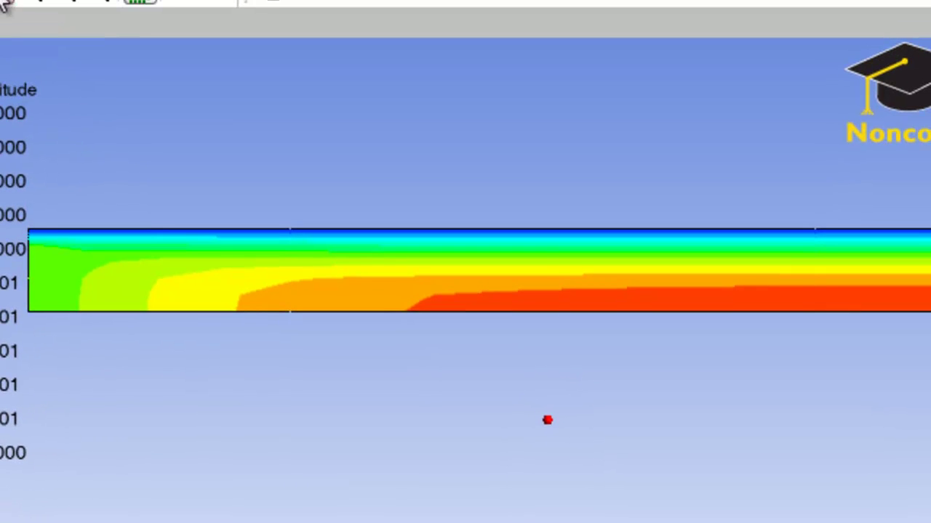
pyautogui.click(7, 3)
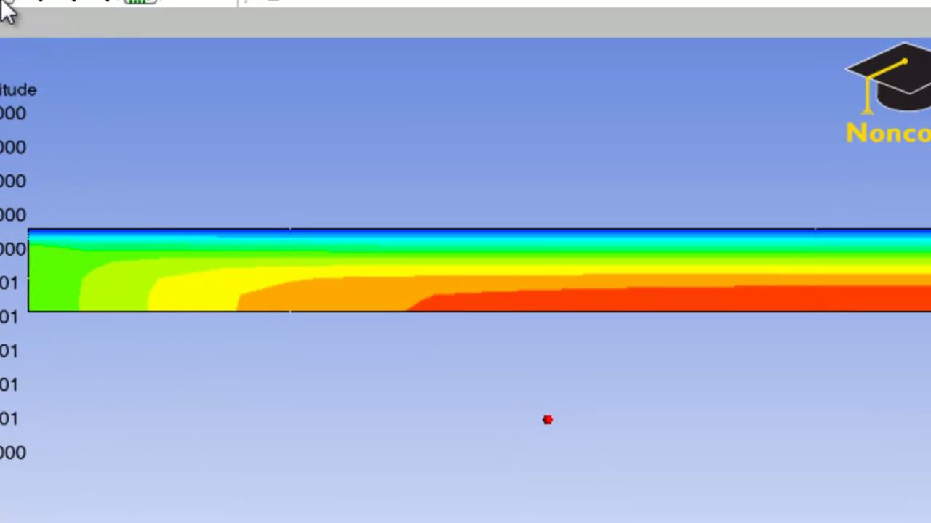
pyautogui.moveTo(157, 283)
pyautogui.mouseDown()
pyautogui.moveTo(262, 348)
pyautogui.moveTo(447, 365)
pyautogui.moveTo(143, 356)
pyautogui.moveTo(334, 397)
pyautogui.moveTo(275, 393)
pyautogui.mouseUp()
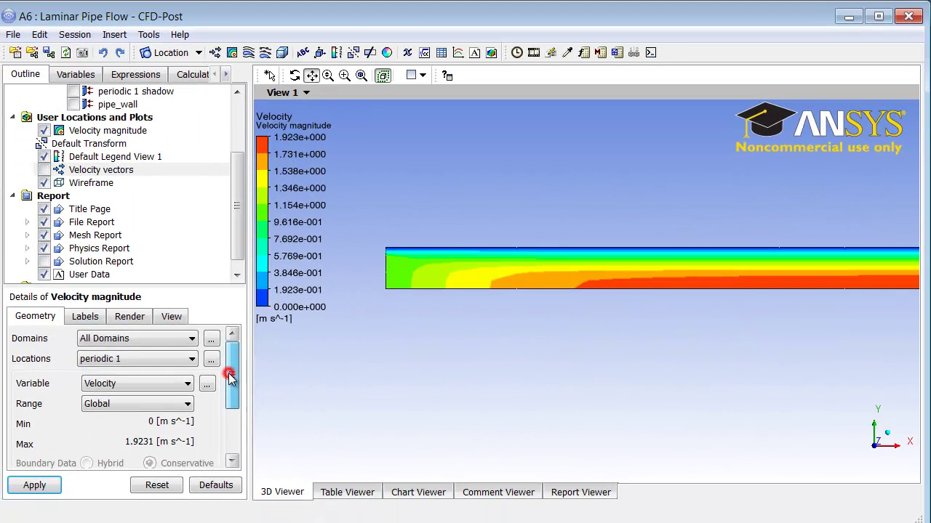
pyautogui.moveTo(233, 370); pyautogui.dragTo(232, 421)
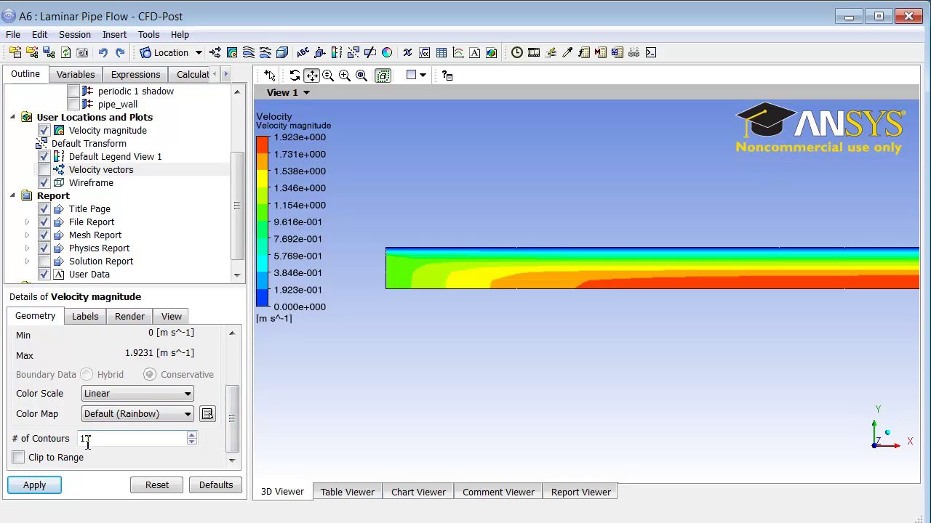
# Change the contour's number of levels from 11 to 51 and apply.
pyautogui.moveTo(85, 440); pyautogui.dragTo(79, 447)
pyautogui.write('51')
pyautogui.click(48, 495)
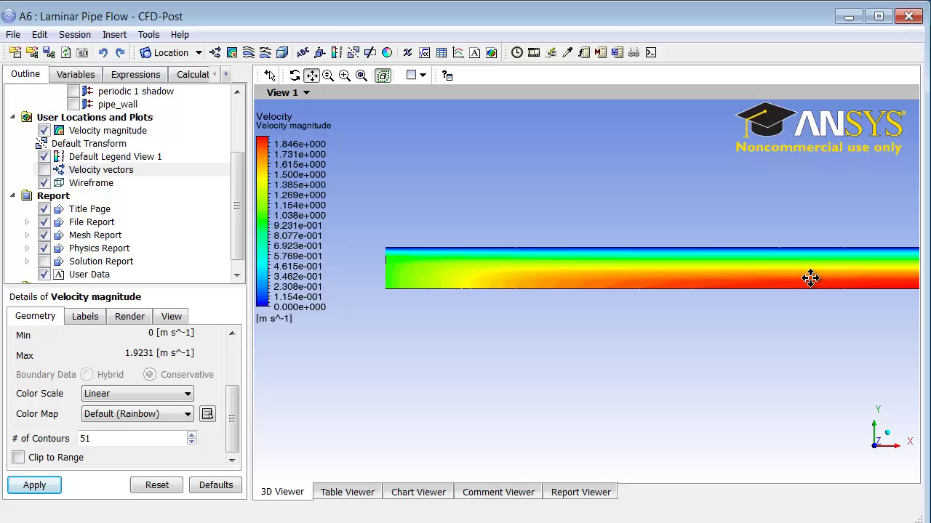
# Zoom out and pan left to see much more of the long pipe contour.
pyautogui.scroll(-1, 809, 278)
pyautogui.scroll(-1, 810, 278)
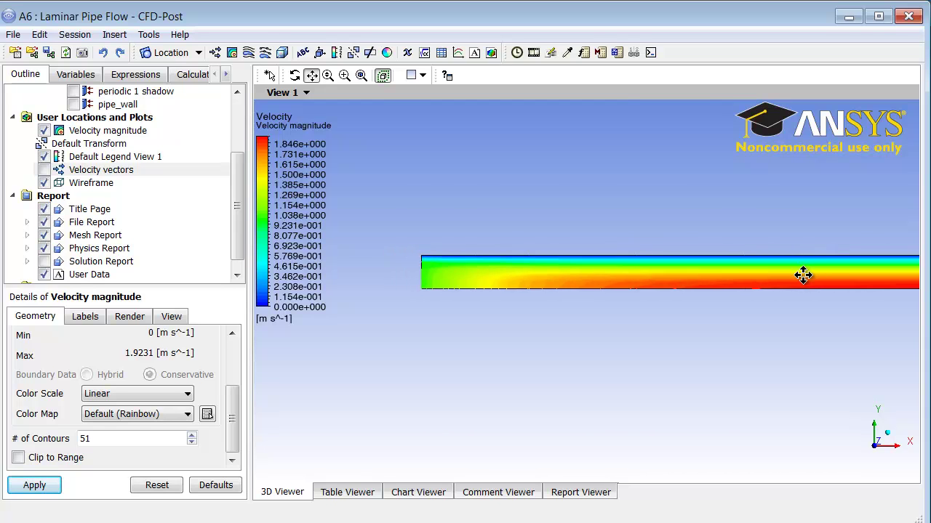
pyautogui.scroll(-1, 808, 277)
pyautogui.scroll(-1, 805, 276)
pyautogui.scroll(-1, 803, 274)
pyautogui.scroll(-1, 803, 274)
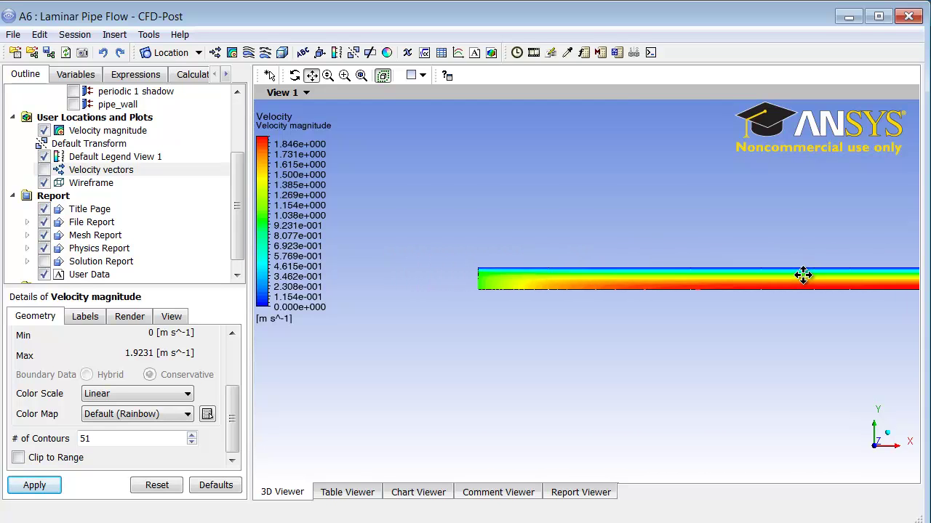
pyautogui.scroll(-1, 802, 275)
pyautogui.scroll(-1, 803, 276)
pyautogui.moveTo(805, 291); pyautogui.dragTo(679, 303)
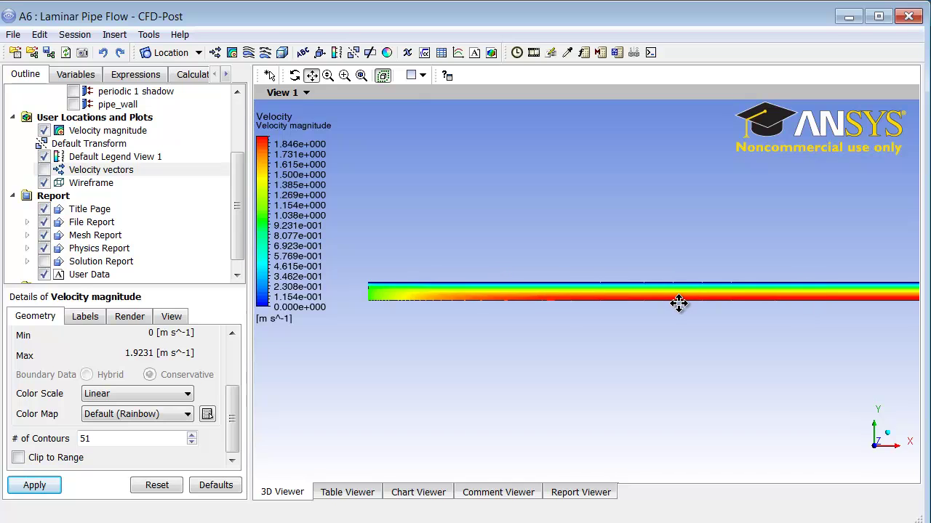
pyautogui.scroll(-1, 678, 304)
pyautogui.scroll(-1, 678, 303)
pyautogui.scroll(-1, 679, 303)
pyautogui.scroll(-1, 679, 303)
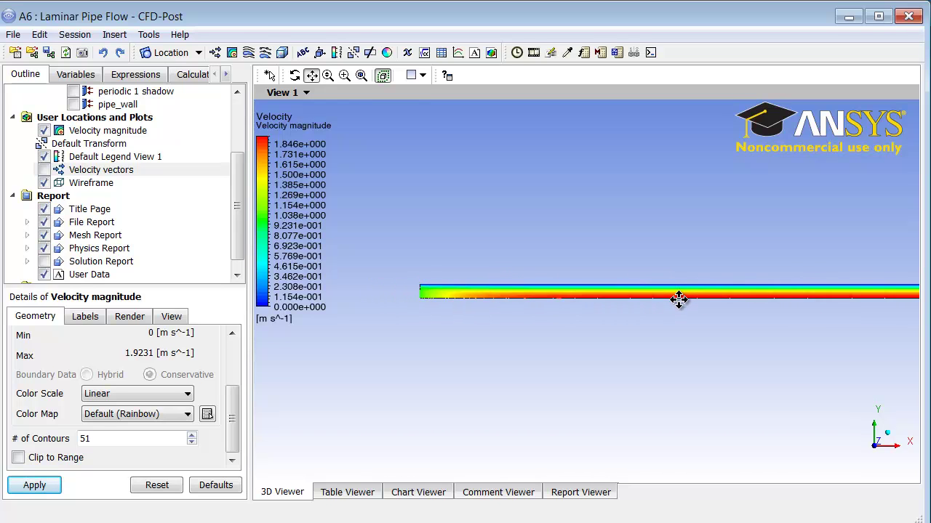
pyautogui.scroll(-1, 678, 302)
pyautogui.scroll(-1, 678, 301)
pyautogui.scroll(-1, 678, 299)
pyautogui.scroll(-1, 679, 300)
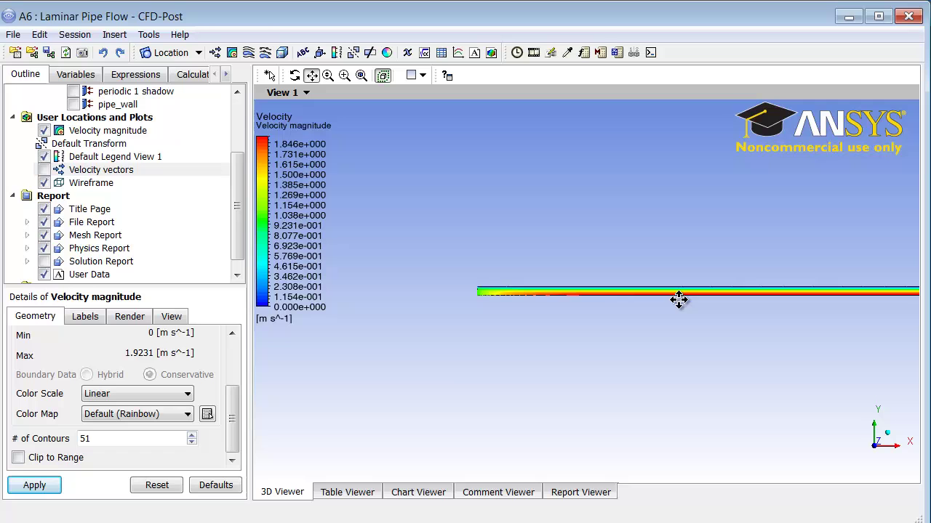
pyautogui.scroll(-1, 677, 299)
pyautogui.moveTo(715, 291); pyautogui.dragTo(590, 296)
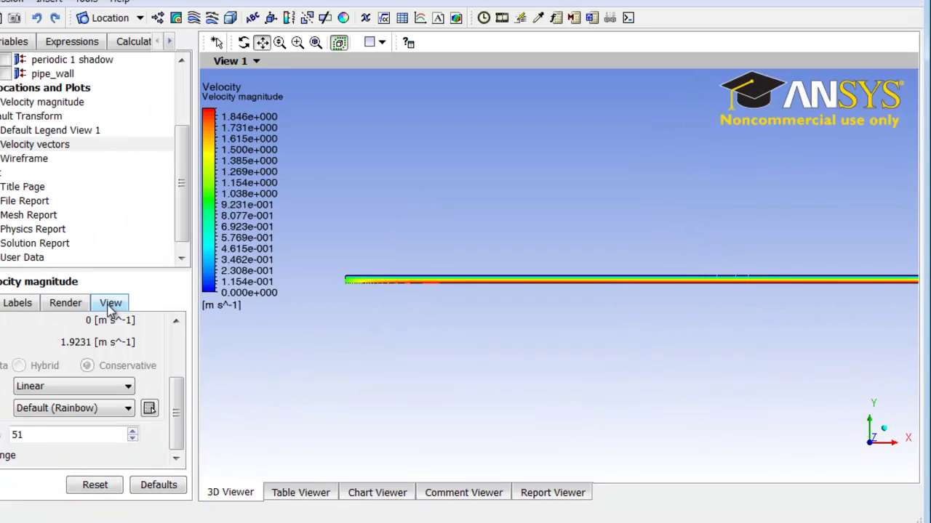
# Apply a scale of 1, 10, 1 to the velocity contour.
pyautogui.click(172, 318)
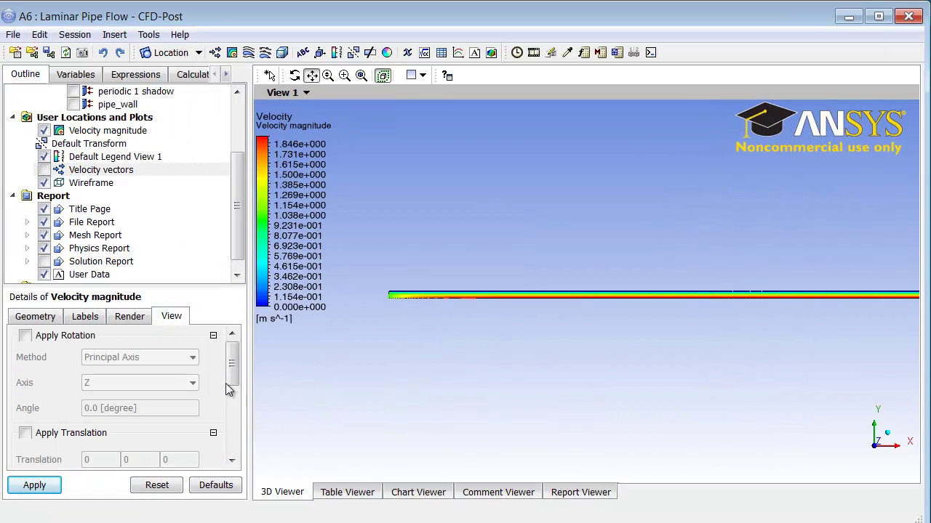
pyautogui.moveTo(234, 370); pyautogui.dragTo(241, 435)
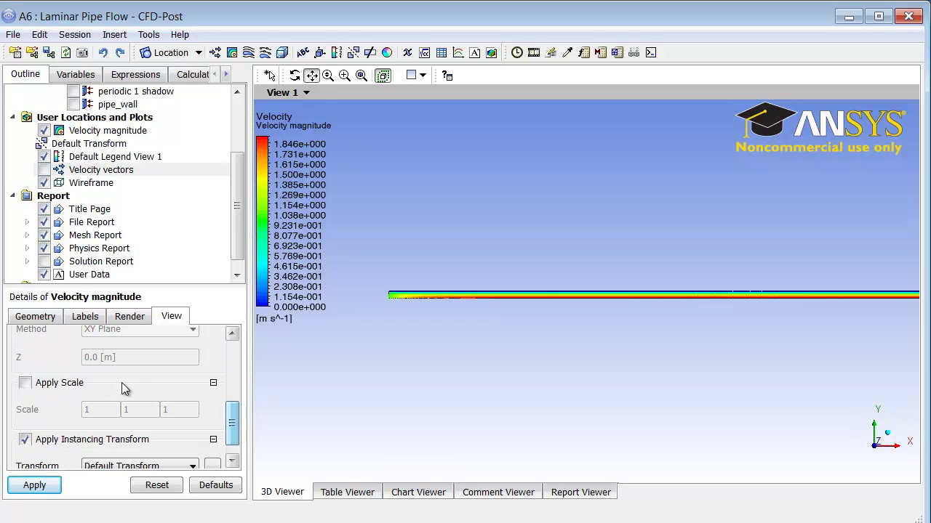
pyautogui.click(26, 386)
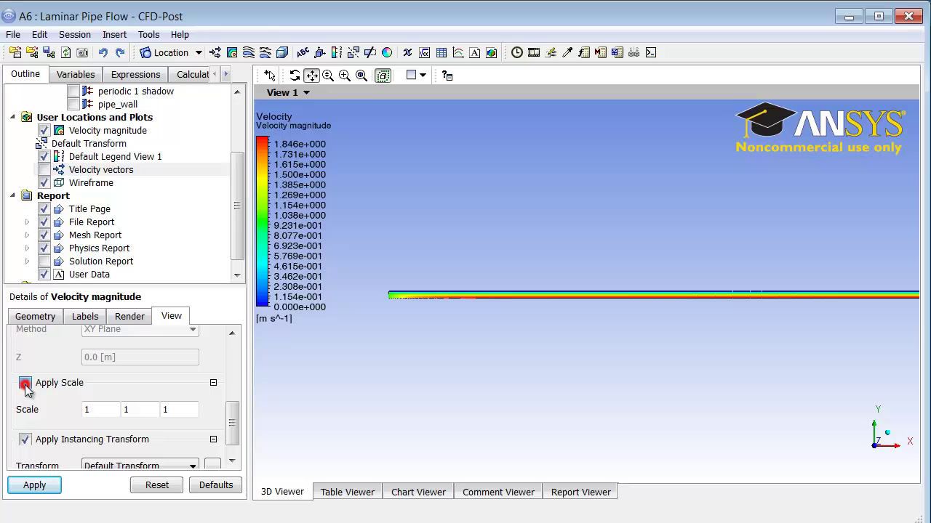
pyautogui.click(137, 410)
pyautogui.write('0')
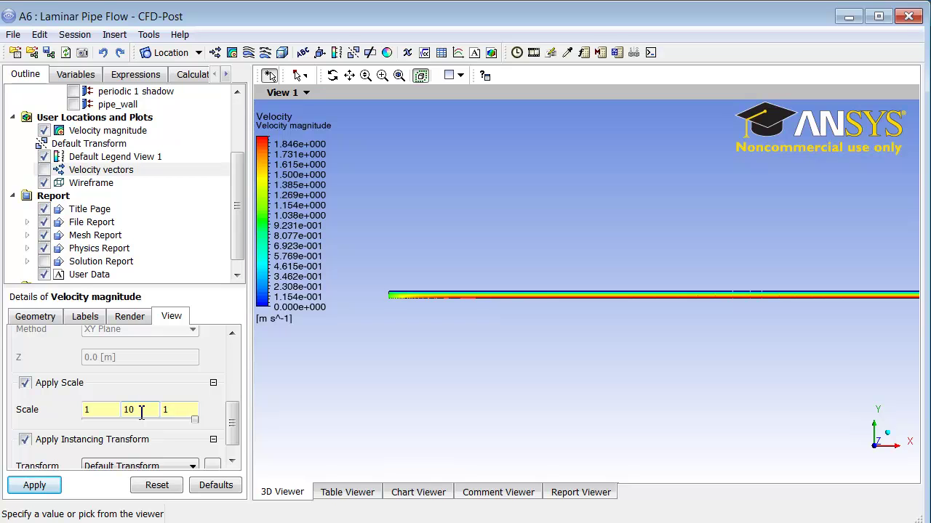
pyautogui.click(34, 486)
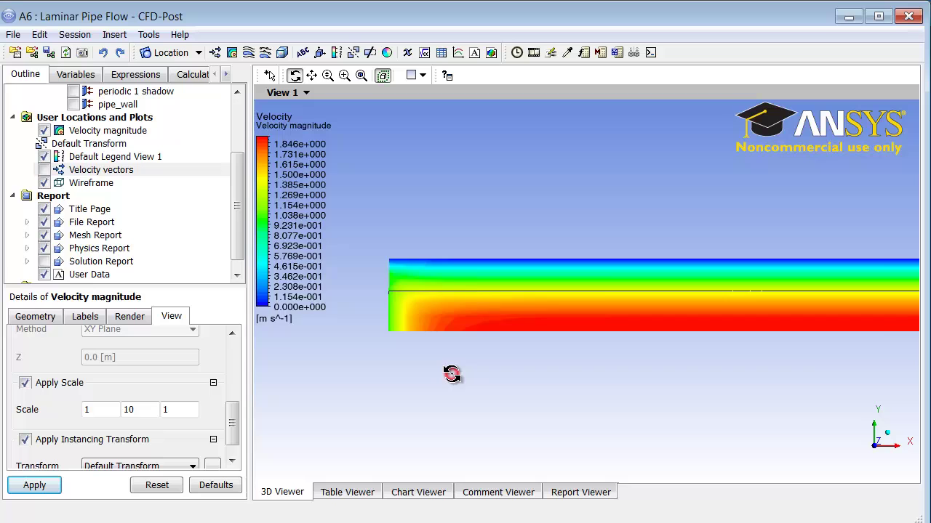
# Rotate and zoom out so the whole stretched pipe is in view.
pyautogui.moveTo(448, 376); pyautogui.dragTo(452, 375)
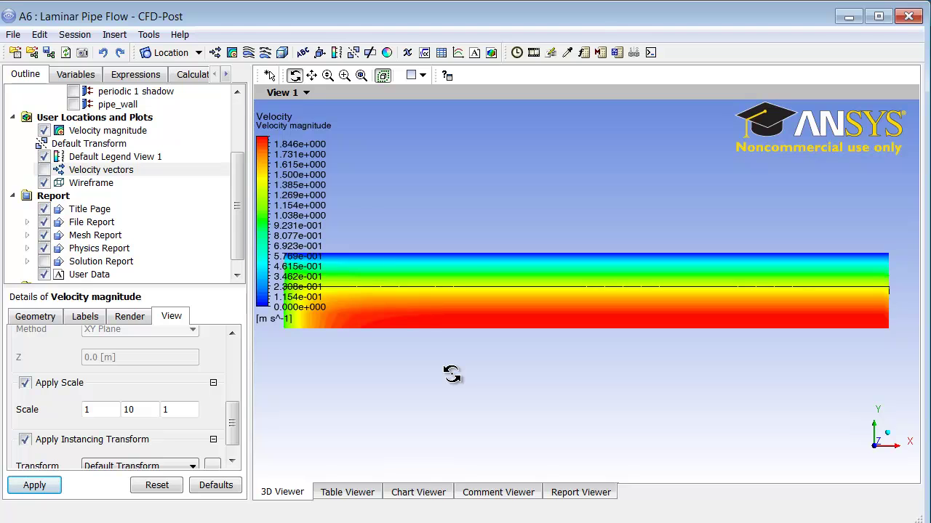
pyautogui.scroll(-1, 452, 375)
pyautogui.scroll(-1, 452, 374)
pyautogui.scroll(-1, 451, 375)
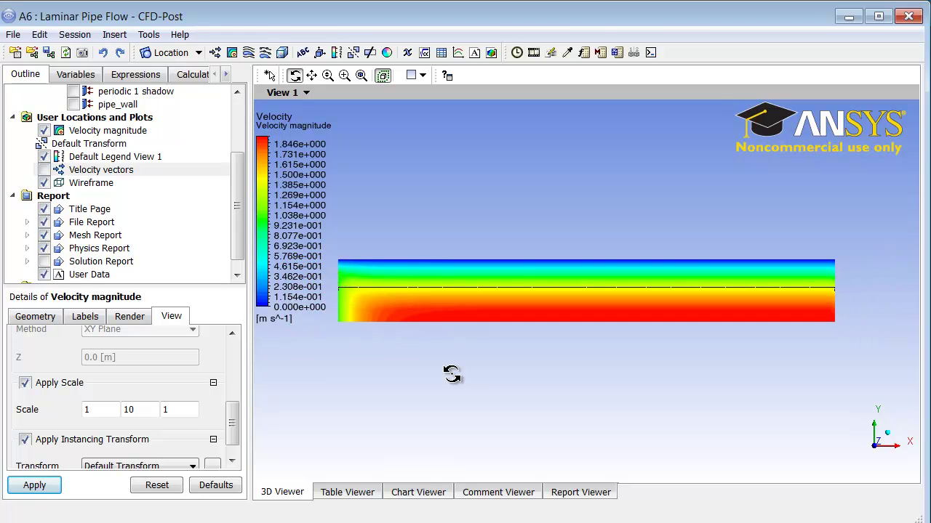
pyautogui.scroll(-1, 451, 374)
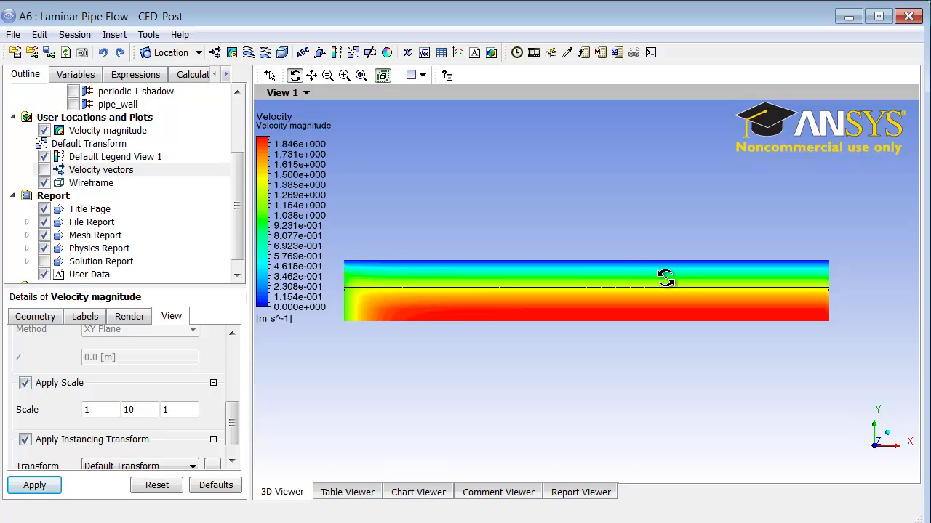
# Turn off the Wireframe outline, leaving only the velocity contour drawn.
pyautogui.click(45, 183)
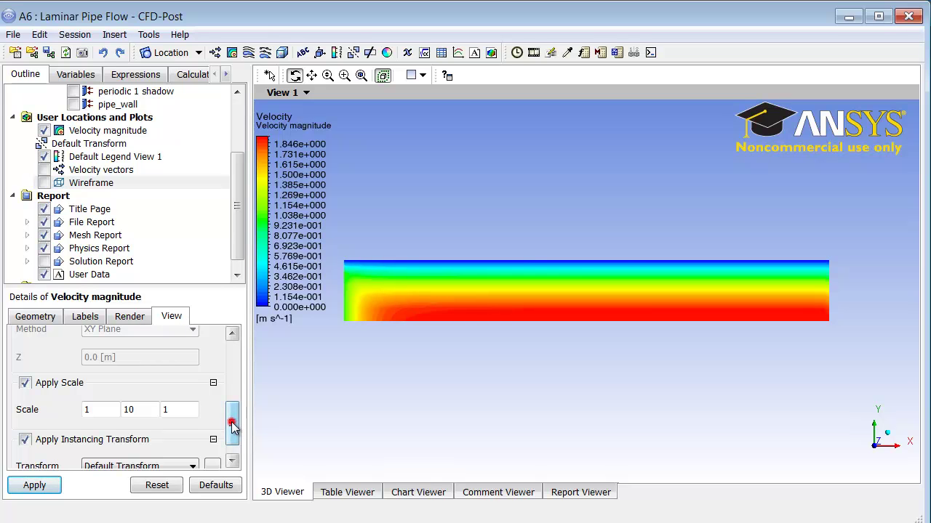
pyautogui.moveTo(233, 425); pyautogui.dragTo(232, 403)
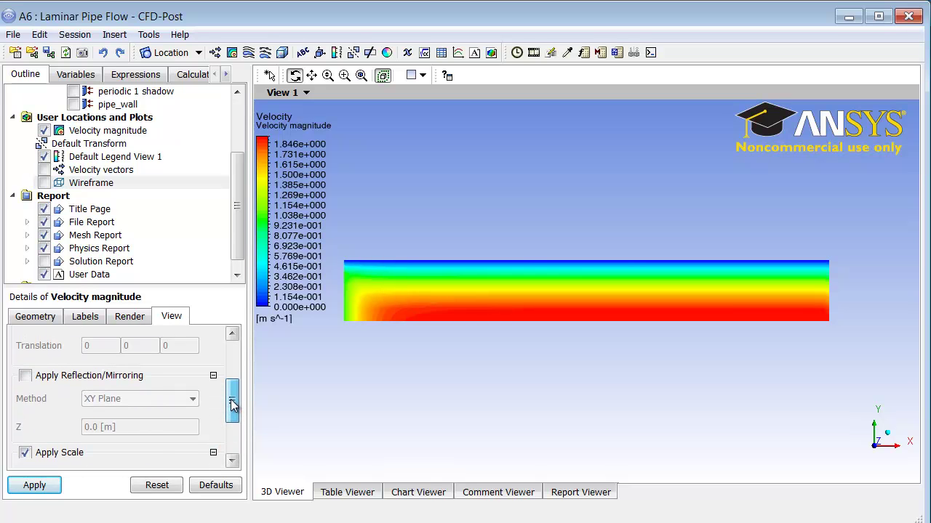
# Enable reflection of the contour about the ZX plane and apply it.
pyautogui.click(24, 377)
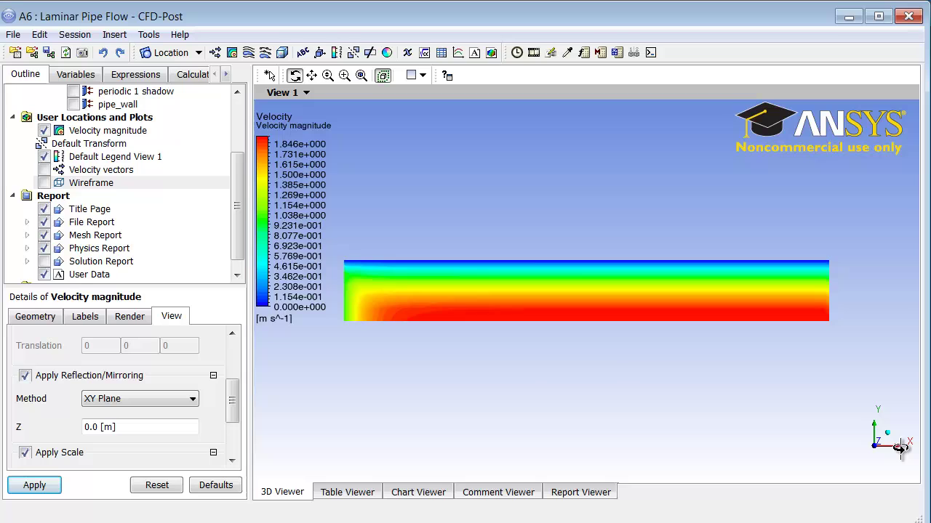
pyautogui.click(120, 399)
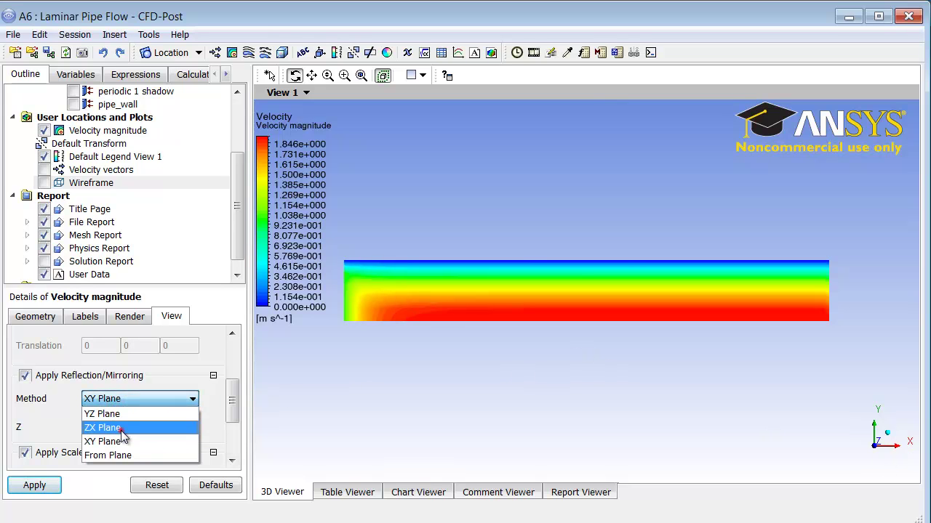
pyautogui.click(120, 428)
pyautogui.click(40, 484)
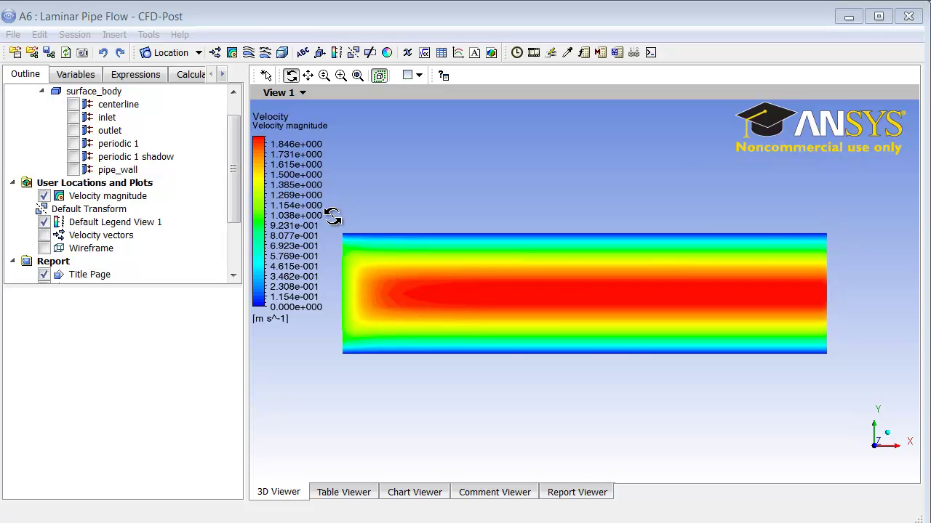
# Insert a new line location named 'Pipe outlet'.
pyautogui.click(199, 55)
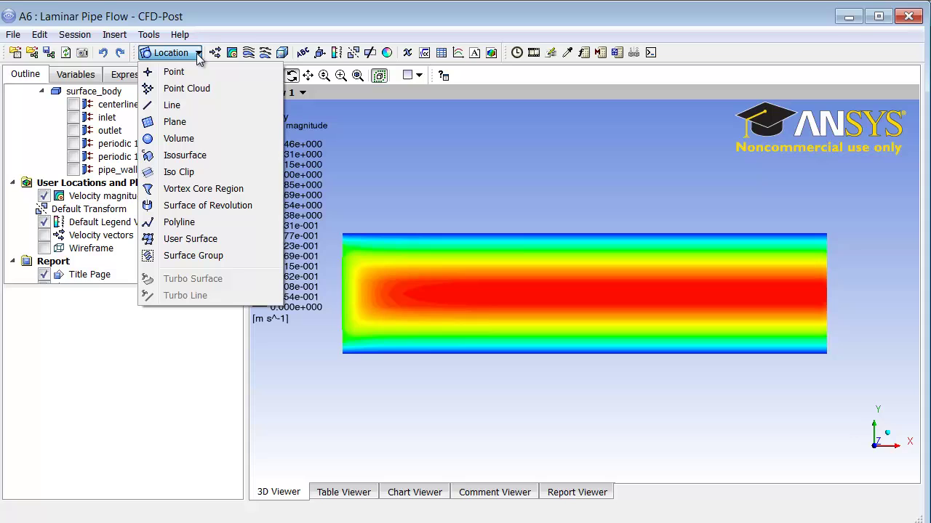
pyautogui.click(184, 106)
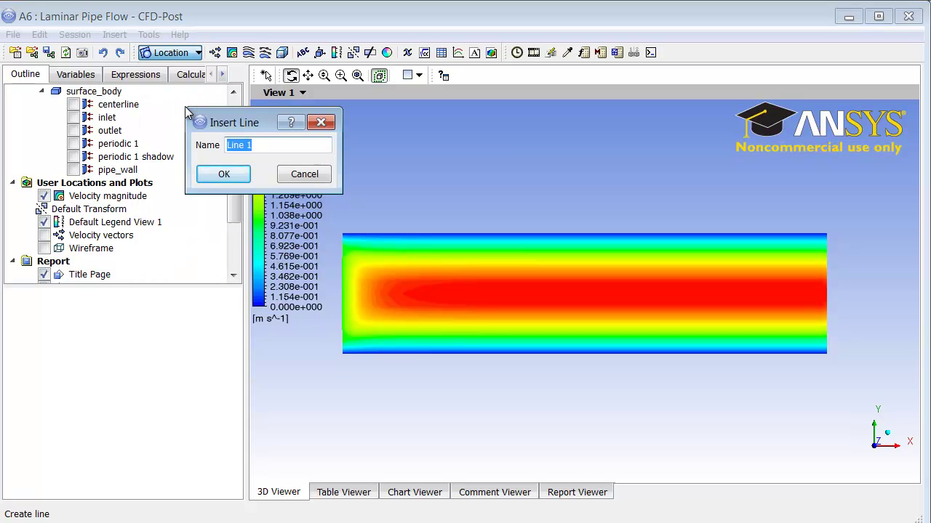
pyautogui.write('Pipe')
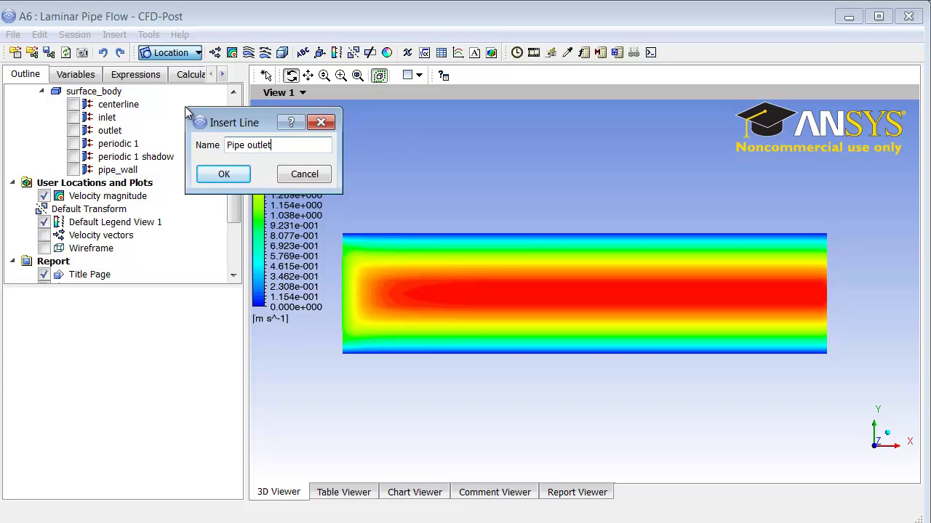
pyautogui.click(221, 176)
pyautogui.click(221, 176)
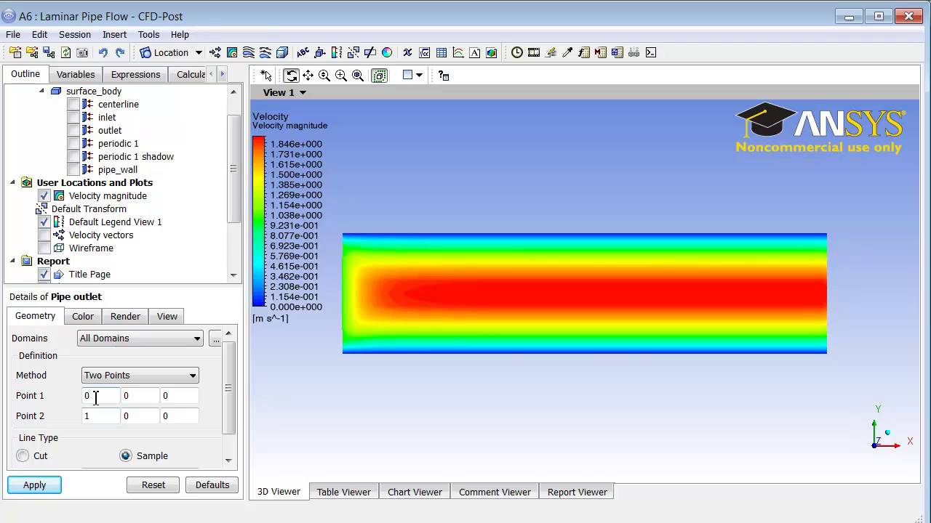
# Set the line's points to (8, 0, 0) and (8, 0.1, 0) and apply.
pyautogui.click(93, 396)
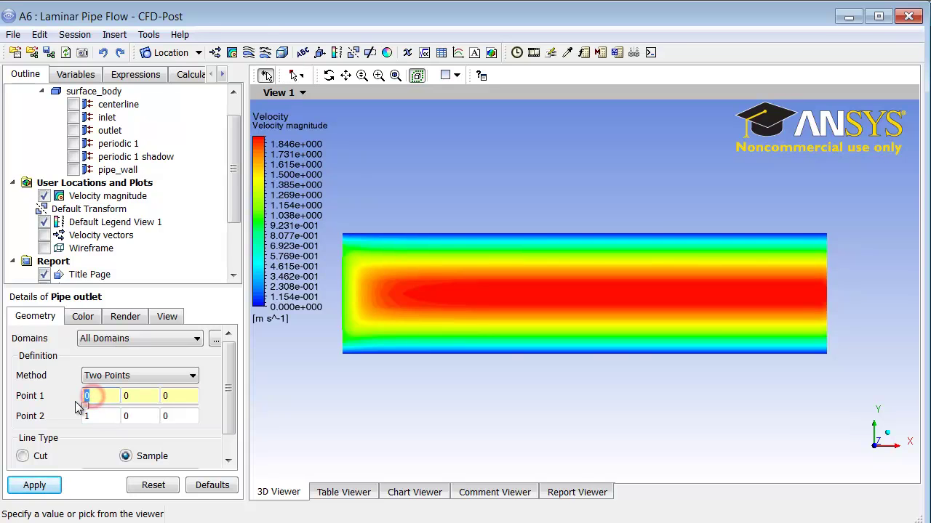
pyautogui.write('8')
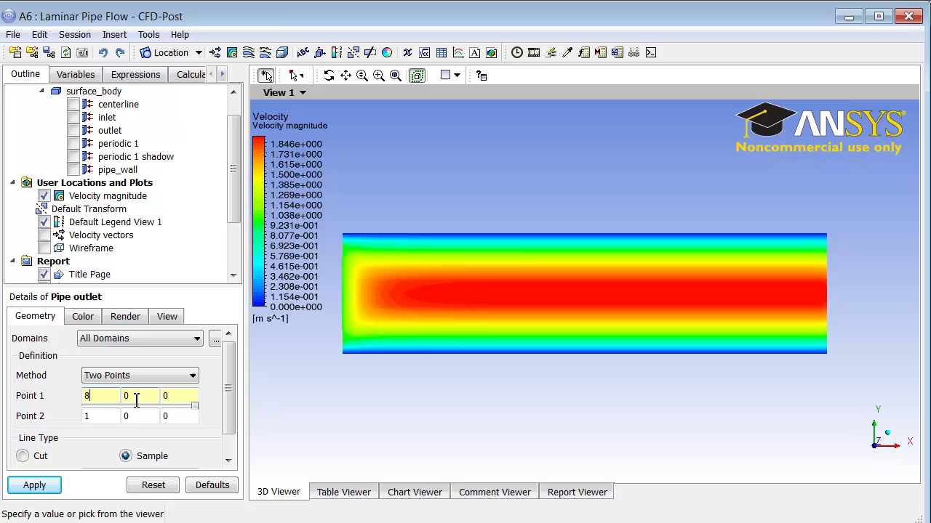
pyautogui.click(98, 422)
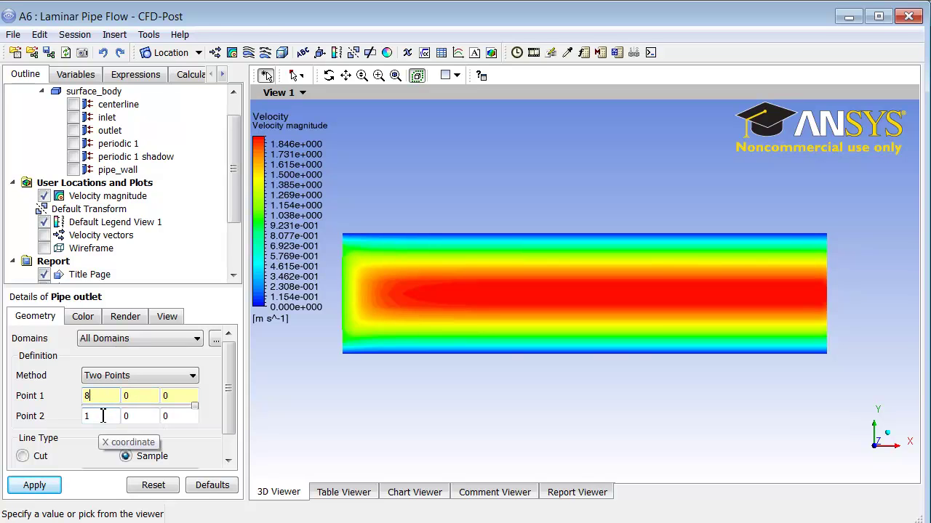
pyautogui.doubleClick(97, 415)
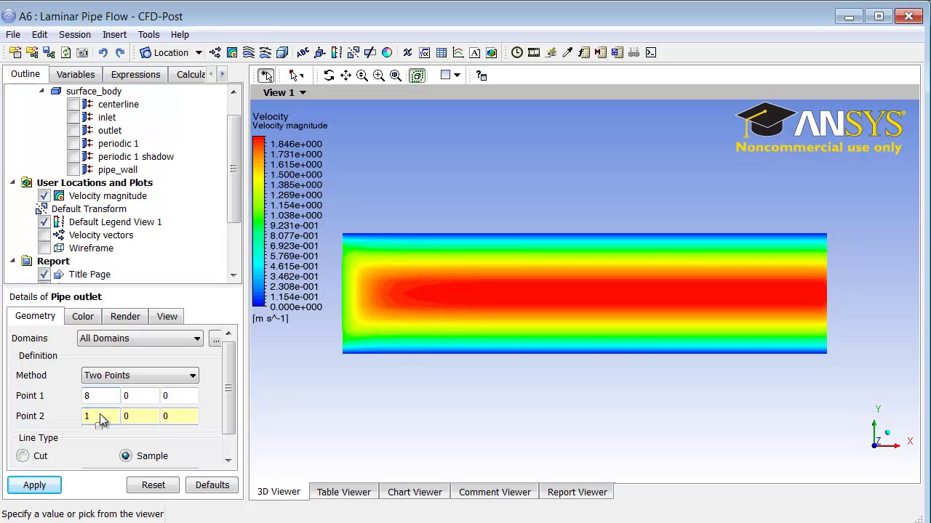
pyautogui.write('8')
pyautogui.doubleClick(146, 416)
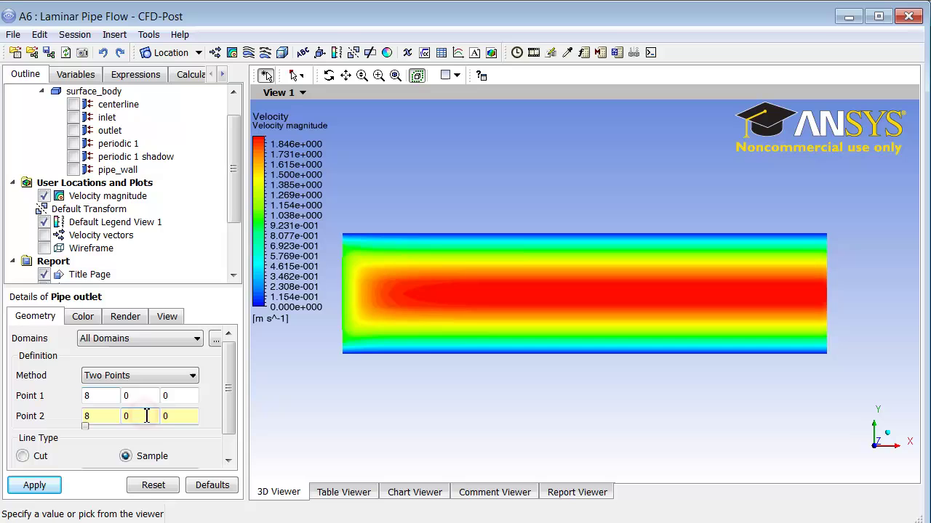
pyautogui.write('0.1')
pyautogui.click(31, 487)
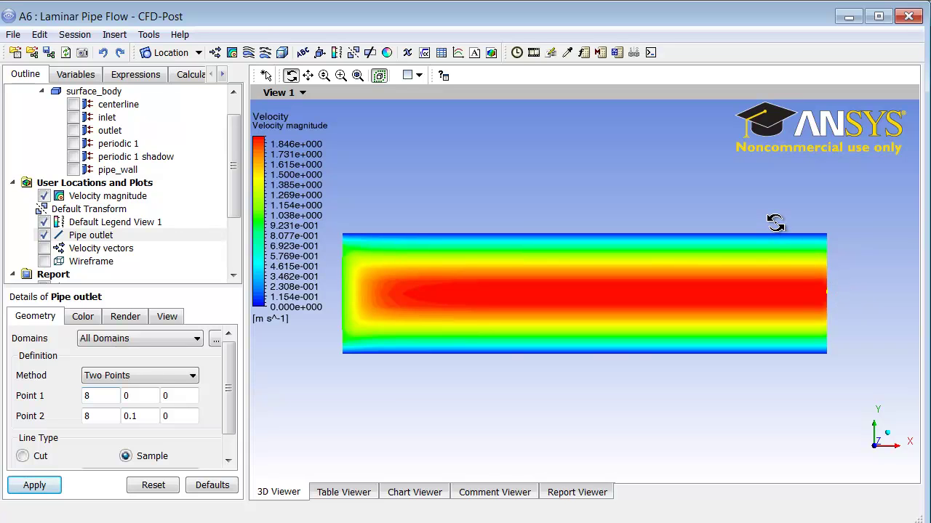
# Hide Velocity magnitude, show Wireframe, and box-zoom onto the Pipe outlet line at the pipe end.
pyautogui.moveTo(777, 224); pyautogui.dragTo(856, 371, button='right')
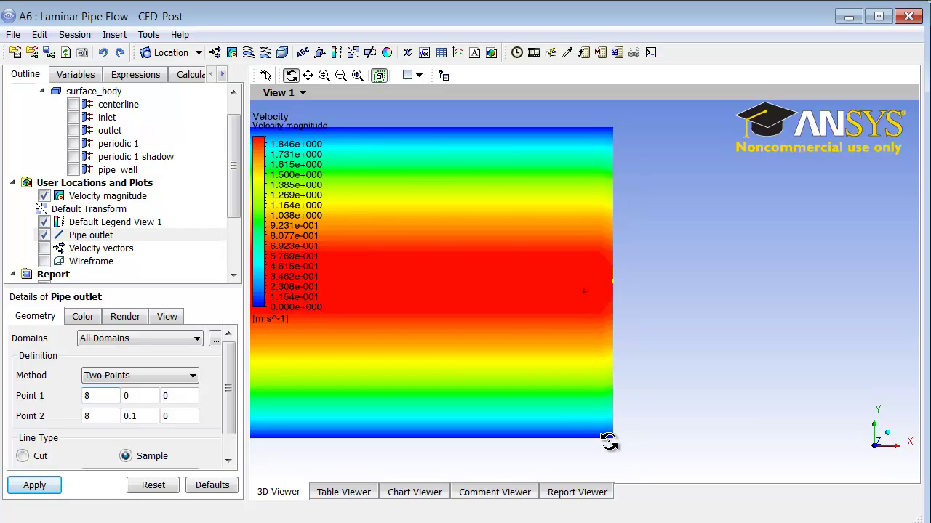
pyautogui.click(44, 196)
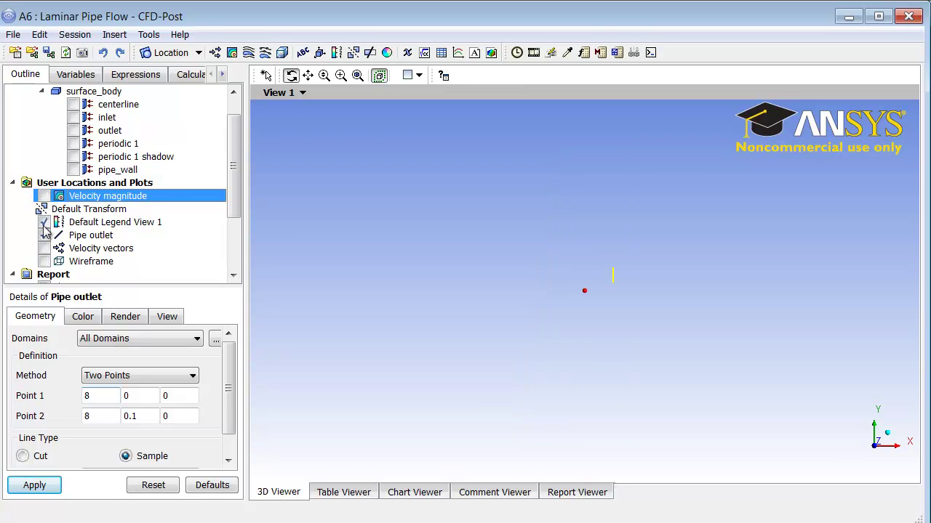
pyautogui.click(44, 261)
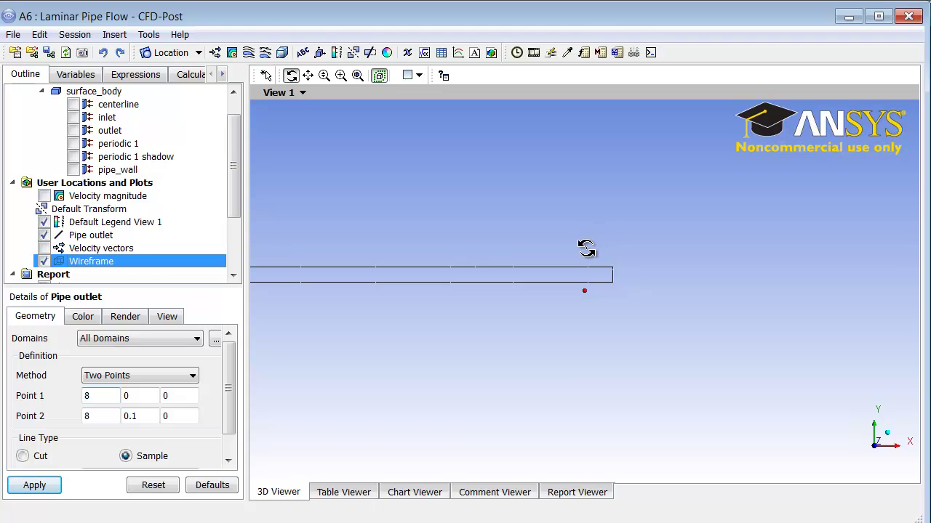
pyautogui.keyDown('shift'); pyautogui.moveTo(582, 247); pyautogui.dragTo(638, 310, button='right'); pyautogui.keyUp('shift')
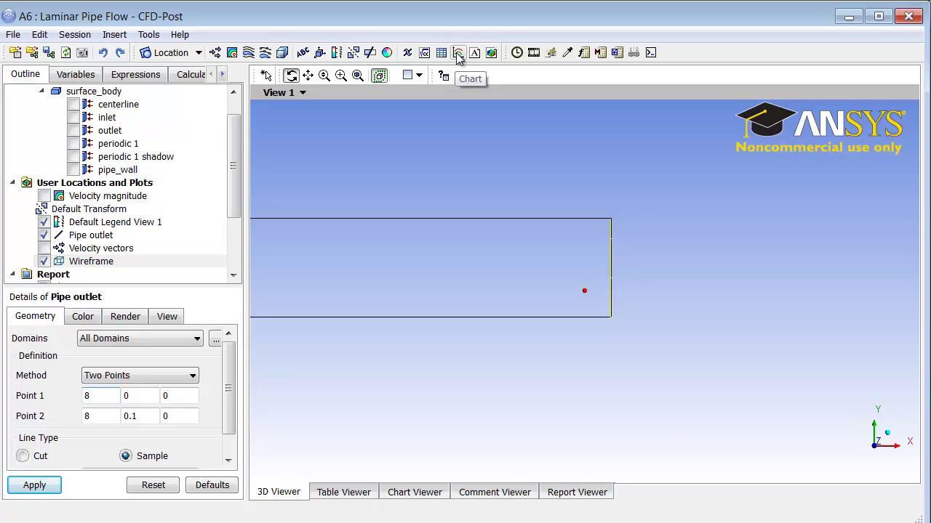
# Create a new XY chart named 'Velocity profile'.
pyautogui.click(458, 54)
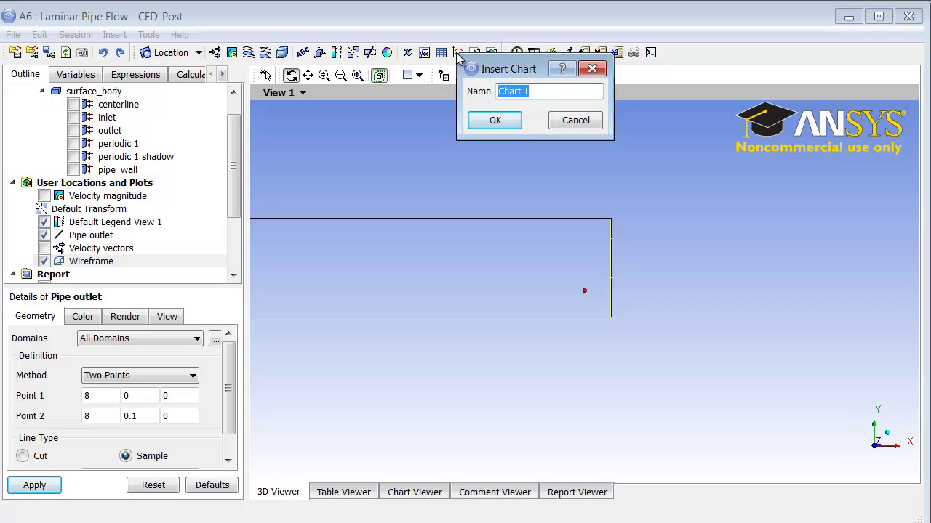
pyautogui.write('Velocity profil')
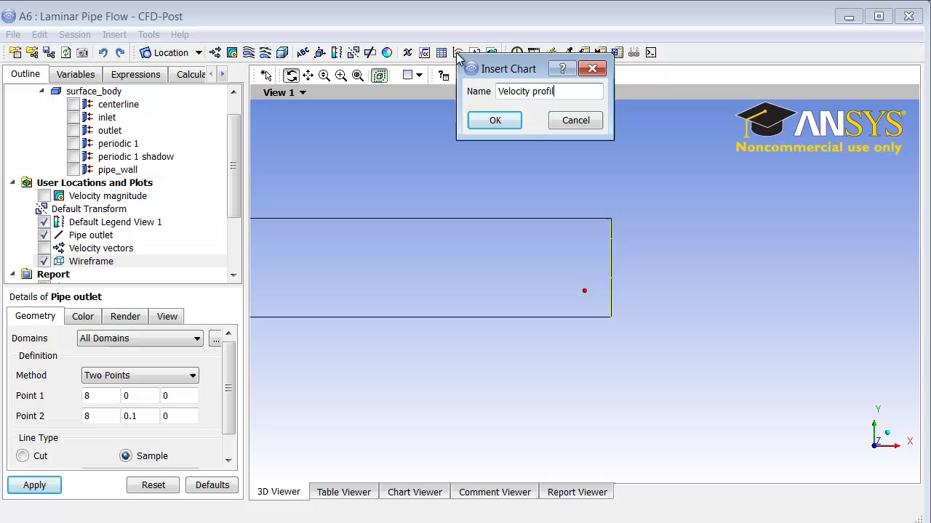
pyautogui.write('e')
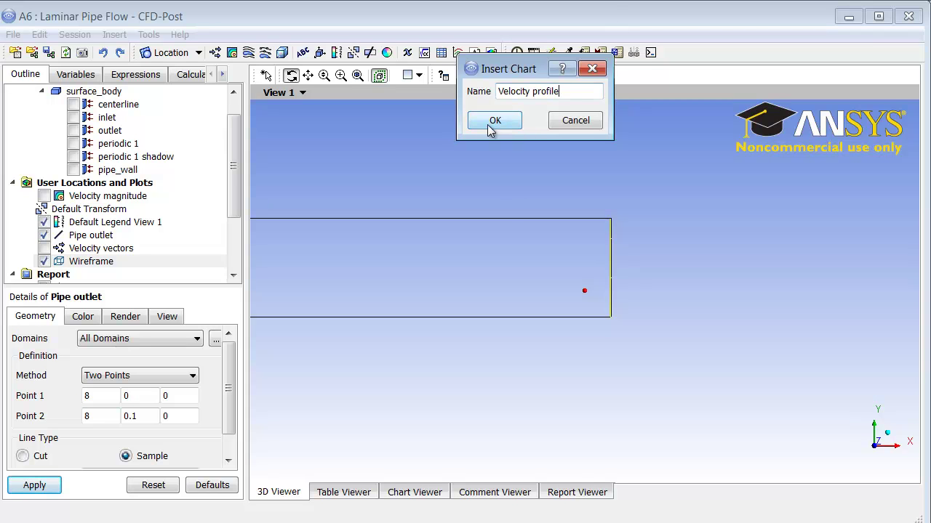
pyautogui.click(490, 124)
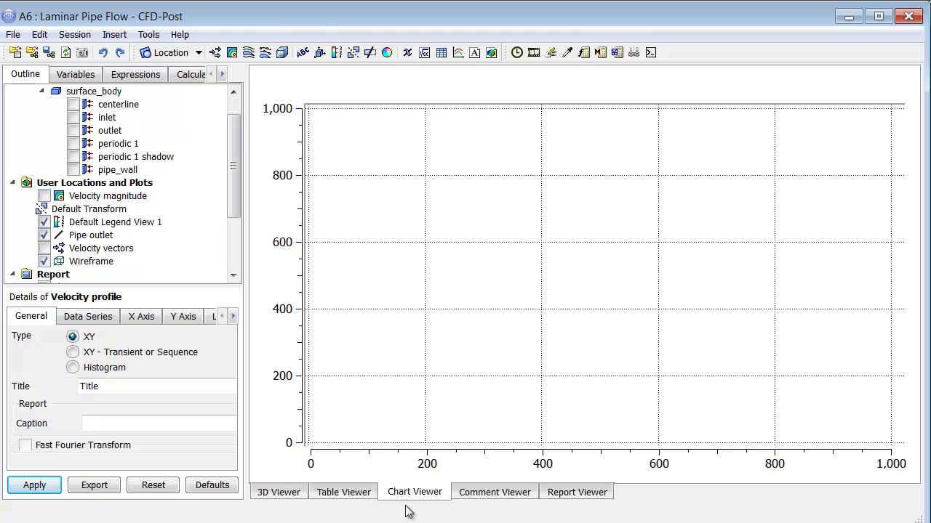
# Set the Velocity profile chart's data series location to the Pipe outlet line.
pyautogui.click(276, 494)
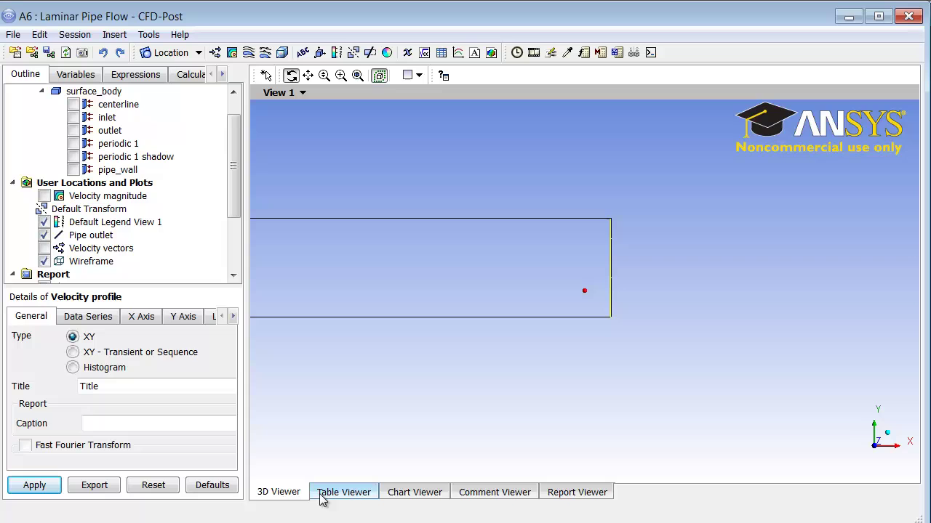
pyautogui.click(411, 495)
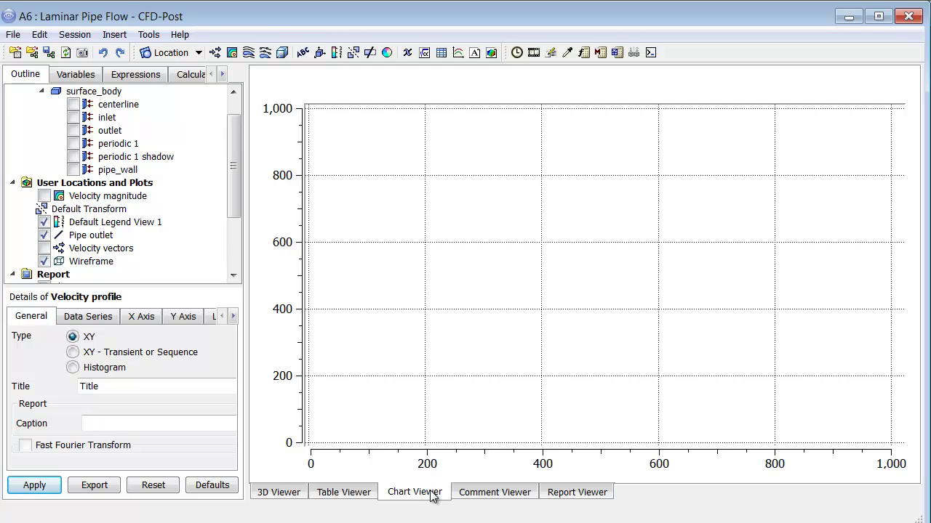
pyautogui.click(89, 318)
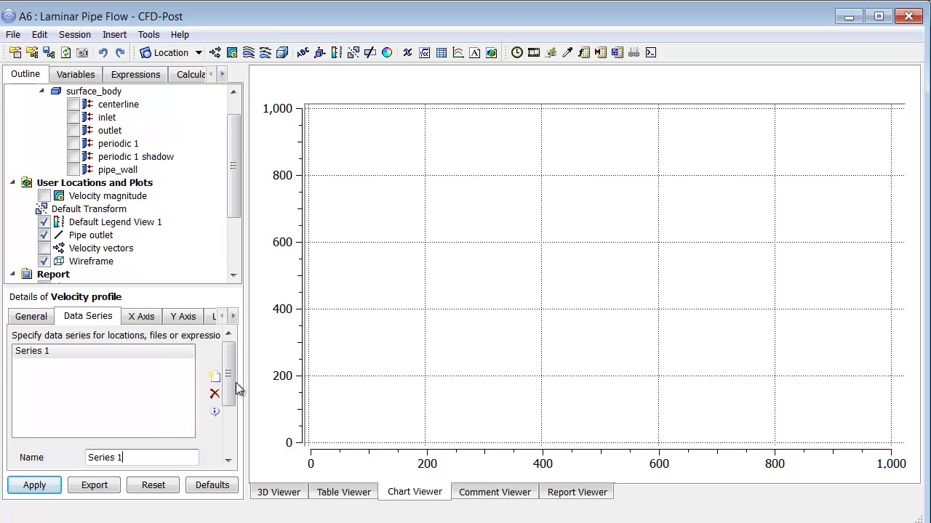
pyautogui.moveTo(232, 374); pyautogui.dragTo(231, 418)
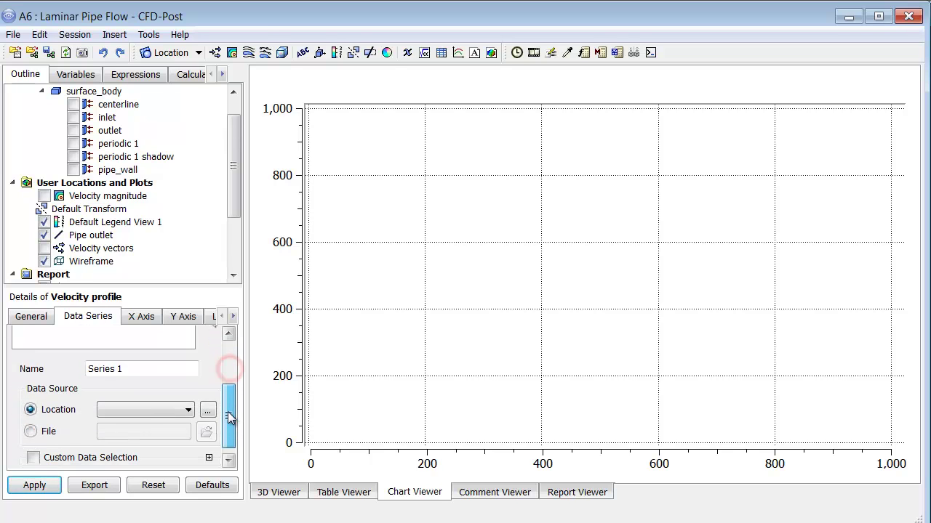
pyautogui.click(127, 408)
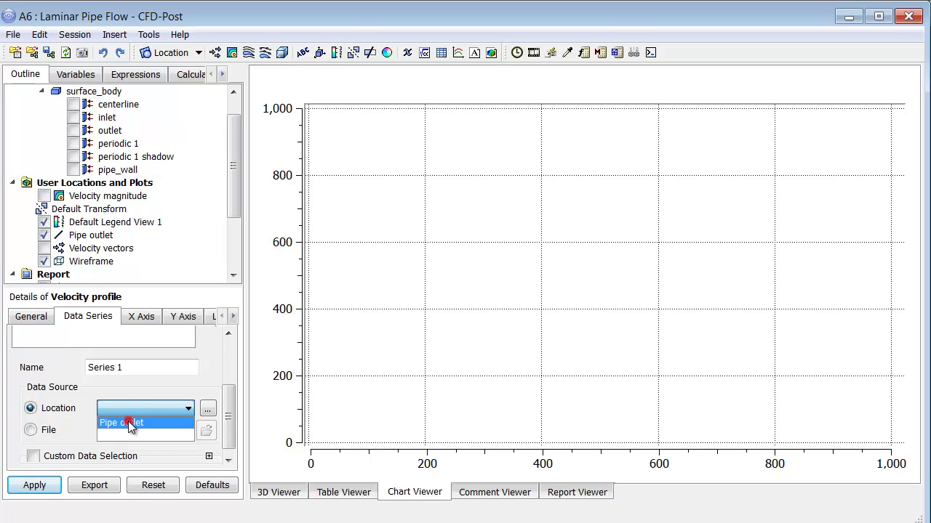
pyautogui.click(128, 421)
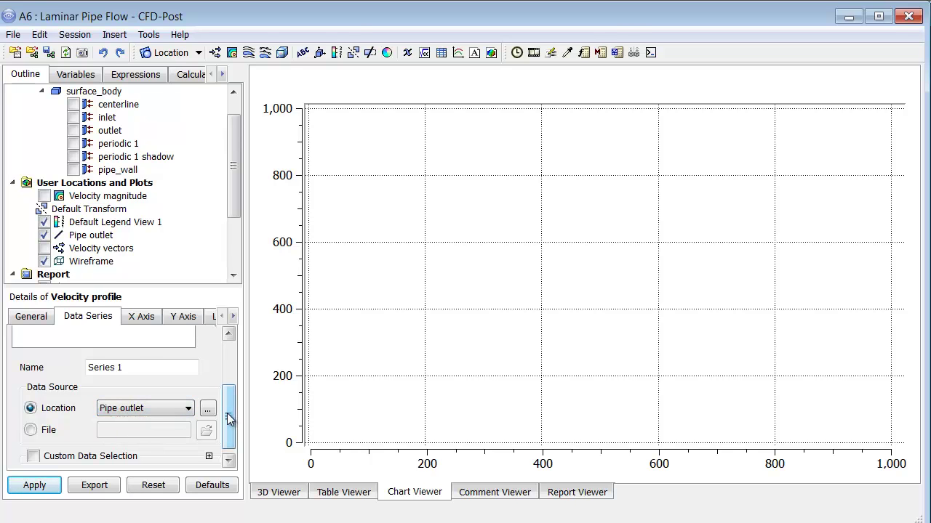
pyautogui.click(138, 319)
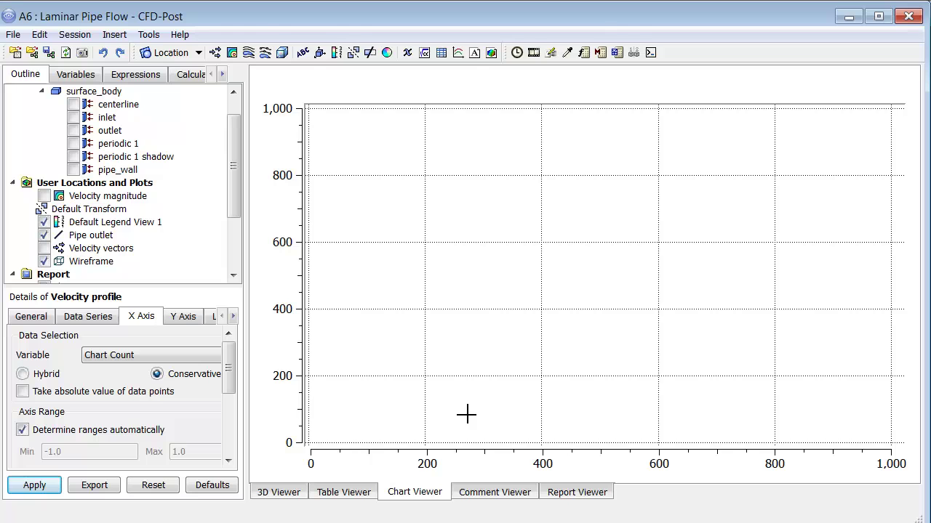
# Choose Velocity u as the X-axis variable and Y as the Y-axis variable.
pyautogui.click(191, 356)
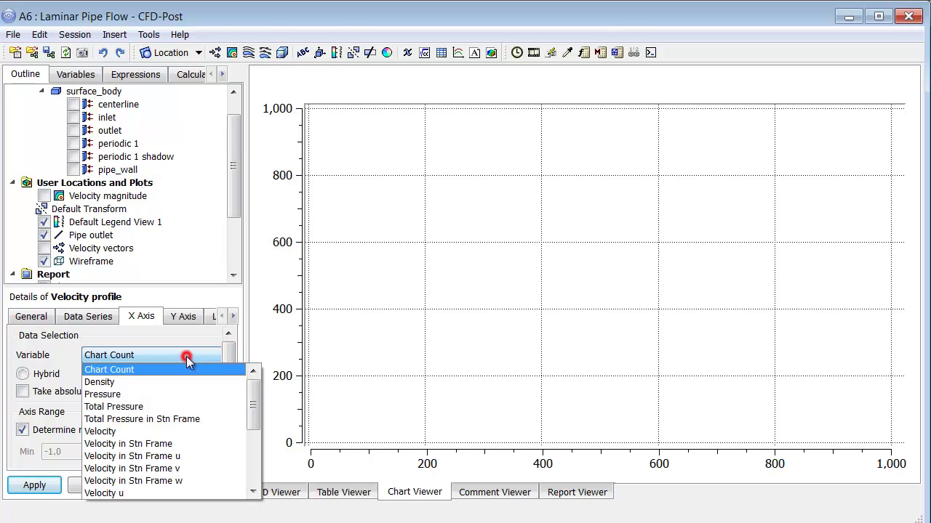
pyautogui.click(147, 495)
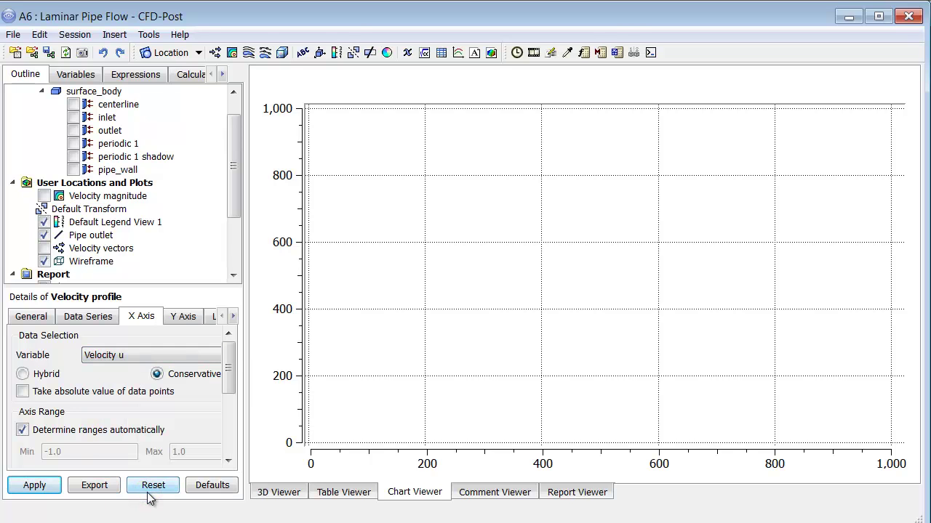
pyautogui.click(181, 319)
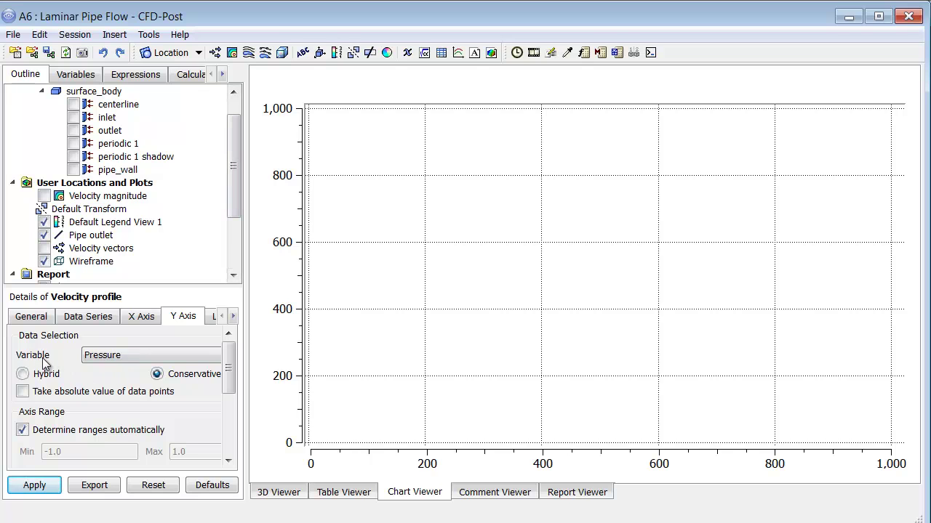
pyautogui.click(119, 356)
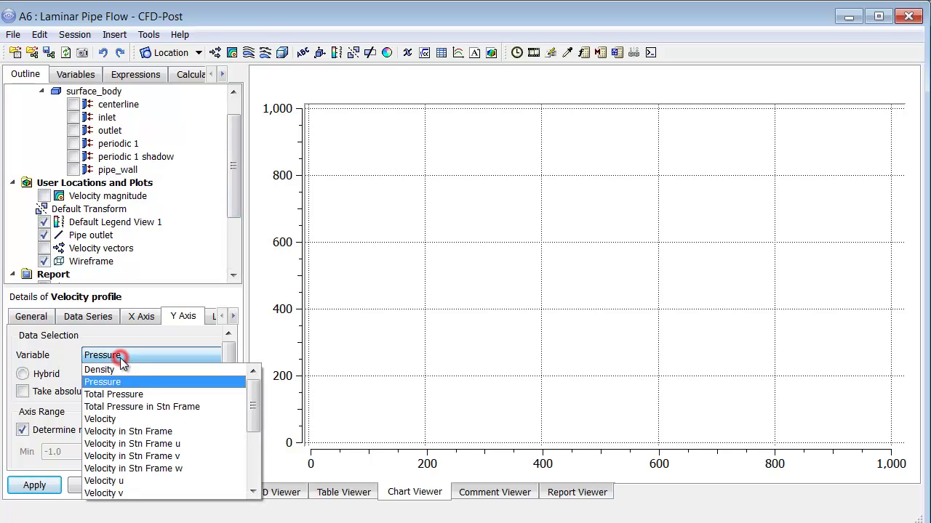
pyautogui.scroll(-2, 115, 469)
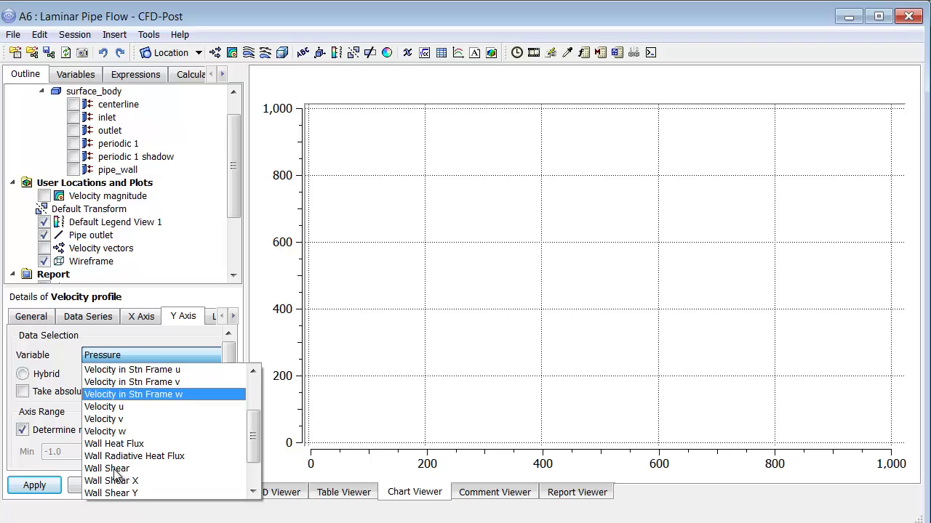
pyautogui.scroll(-1, 115, 474)
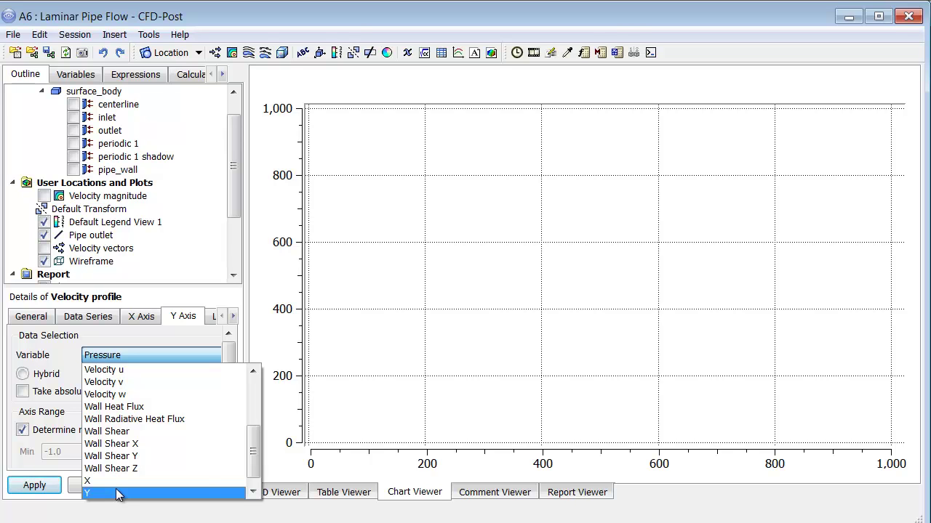
pyautogui.click(117, 493)
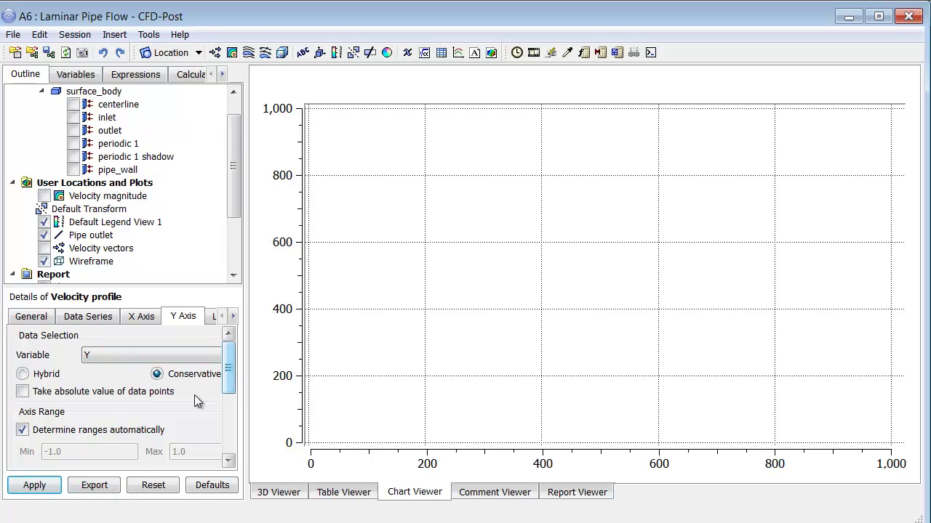
# Apply the chart to plot the outlet curve, Velocity u falling from about 1.92 m/s to 0.
pyautogui.click(27, 487)
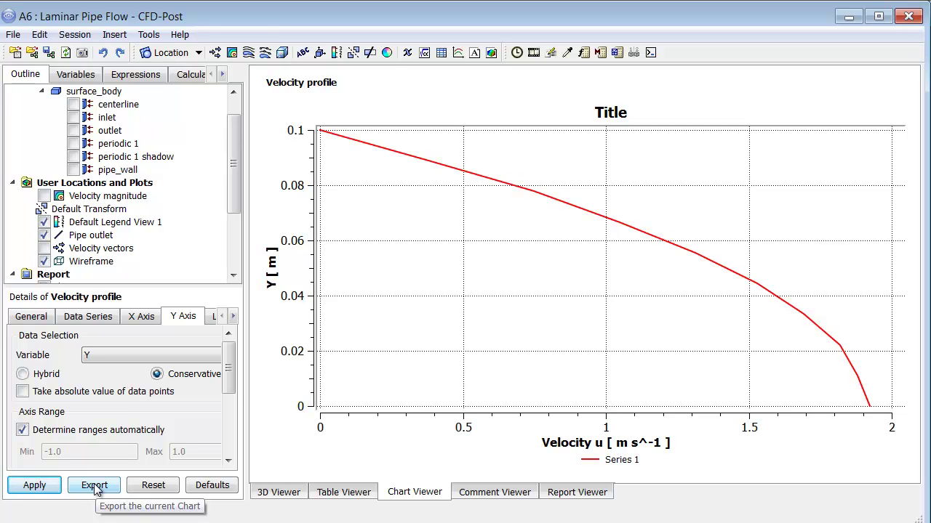
# Save the Velocity profile data as outlet_profile.csv in Downloads, overwriting the old copy.
pyautogui.click(94, 486)
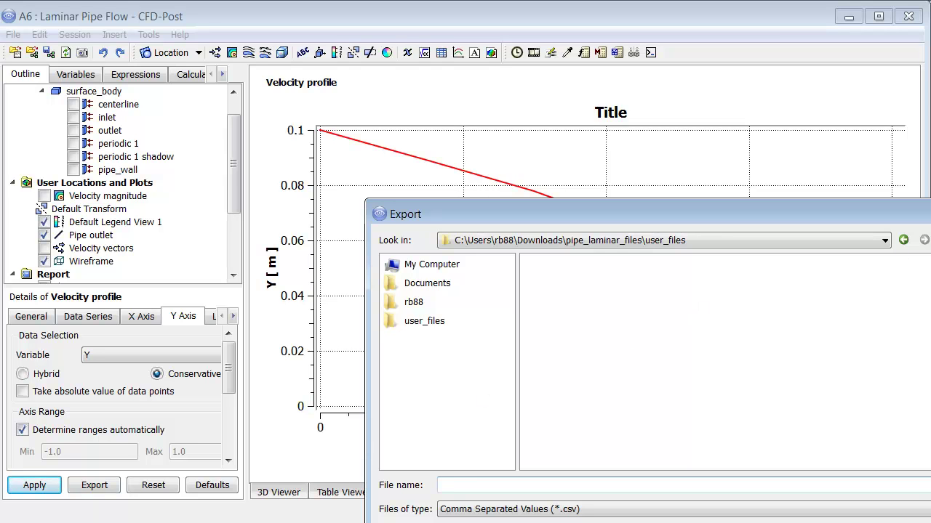
pyautogui.press('BackSpace')
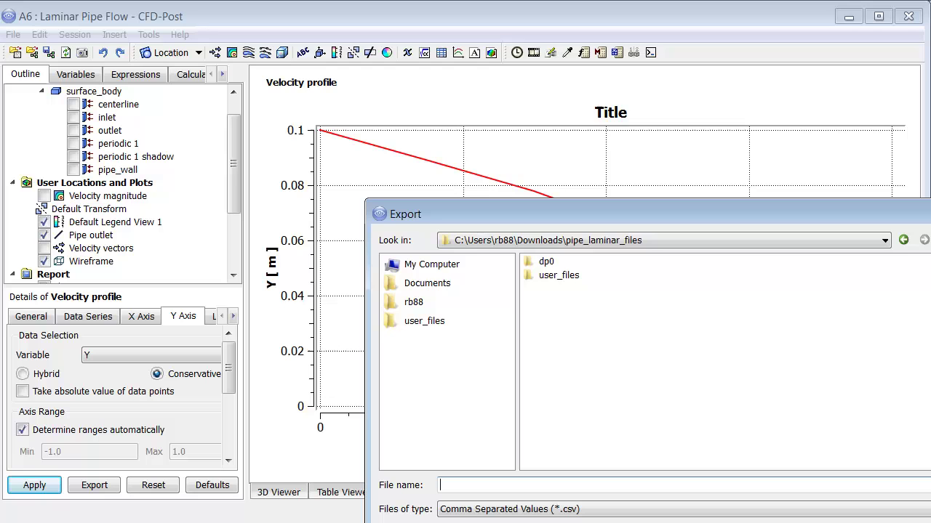
pyautogui.press('BackSpace')
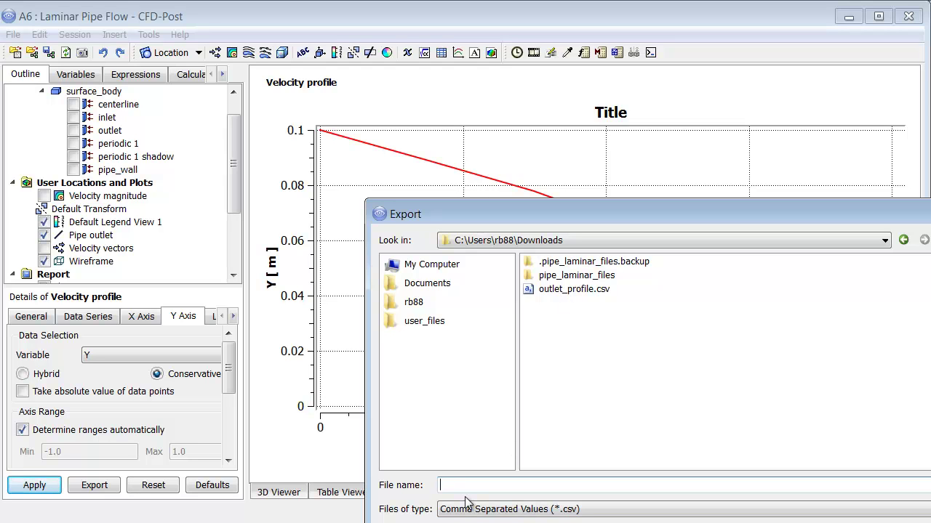
pyautogui.write('outlet')
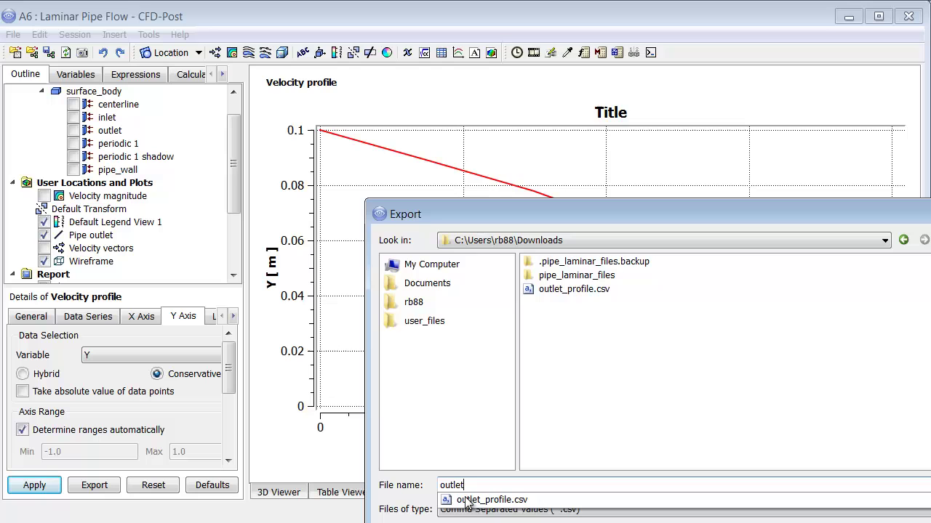
pyautogui.write('_profi')
pyautogui.write('le')
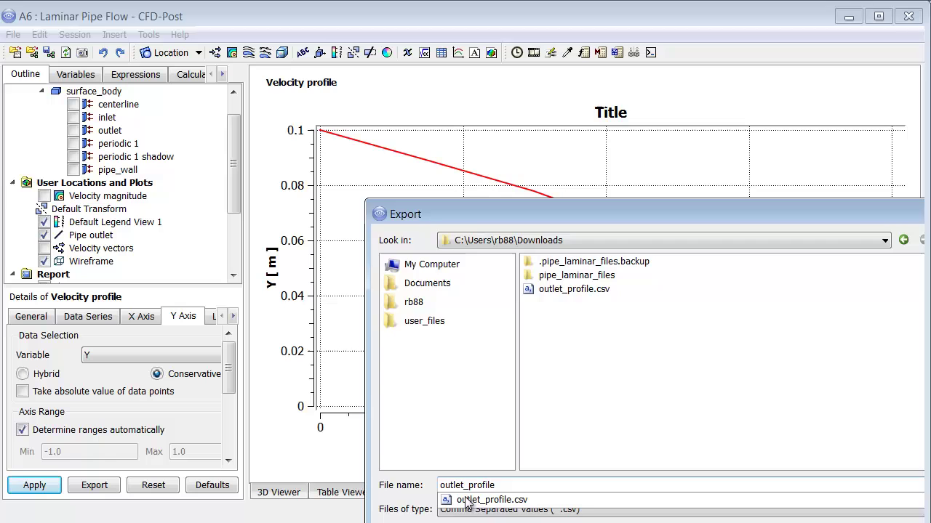
pyautogui.press('Return')
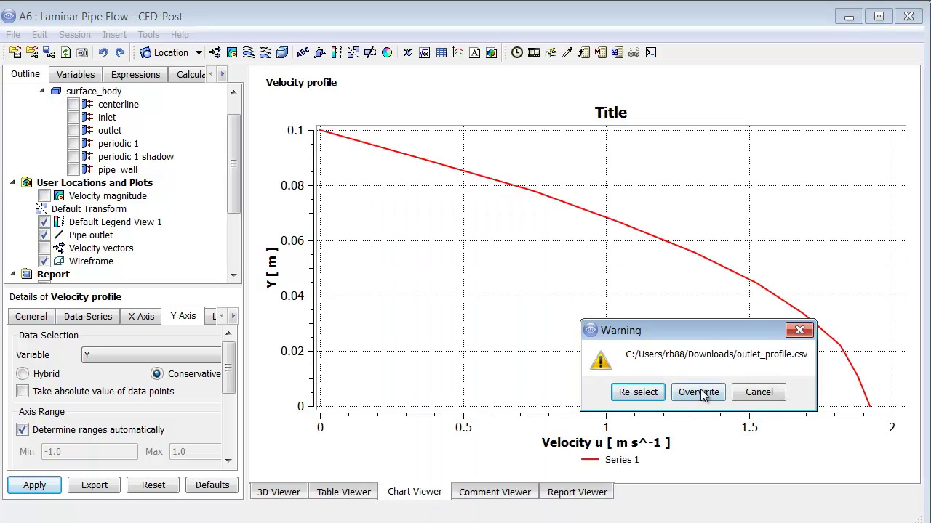
pyautogui.click(700, 393)
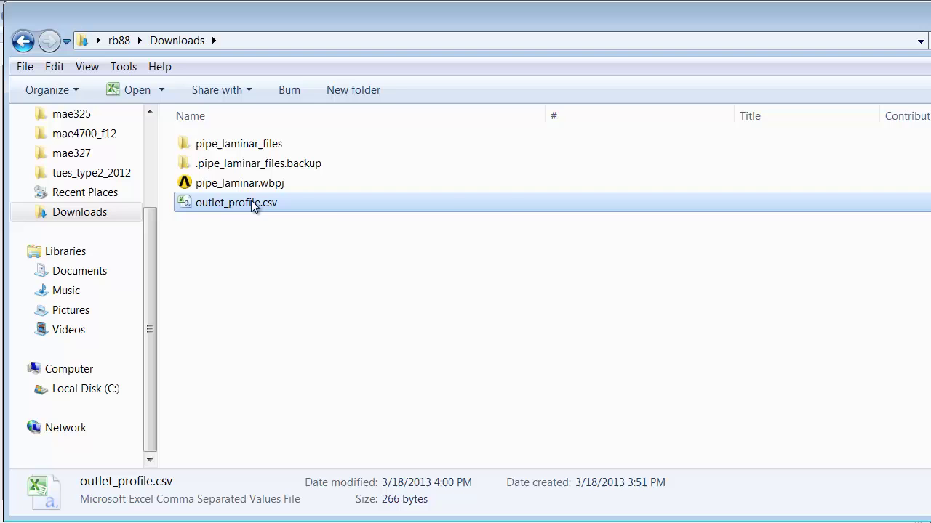
pyautogui.moveTo(236, 202)
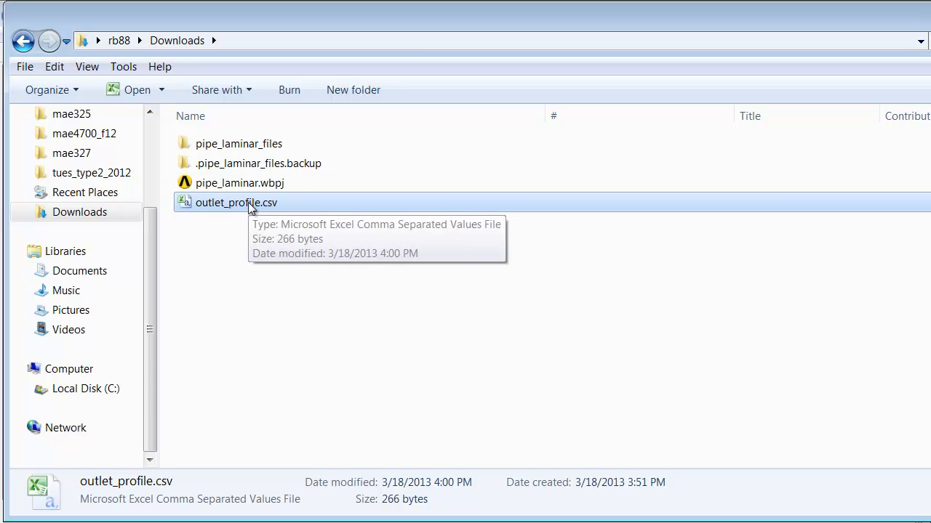
# Open outlet_profile.csv from Downloads in Excel to view the eleven outlet points.
pyautogui.doubleClick(248, 202)
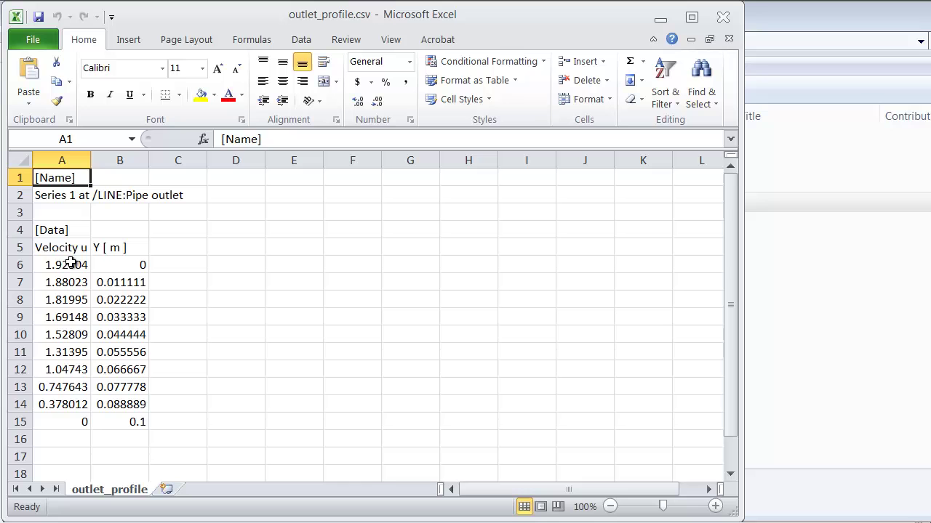
pyautogui.moveTo(71, 263)
pyautogui.mouseDown()
pyautogui.moveTo(166, 400)
pyautogui.moveTo(130, 402)
pyautogui.mouseUp()
pyautogui.click(94, 291)
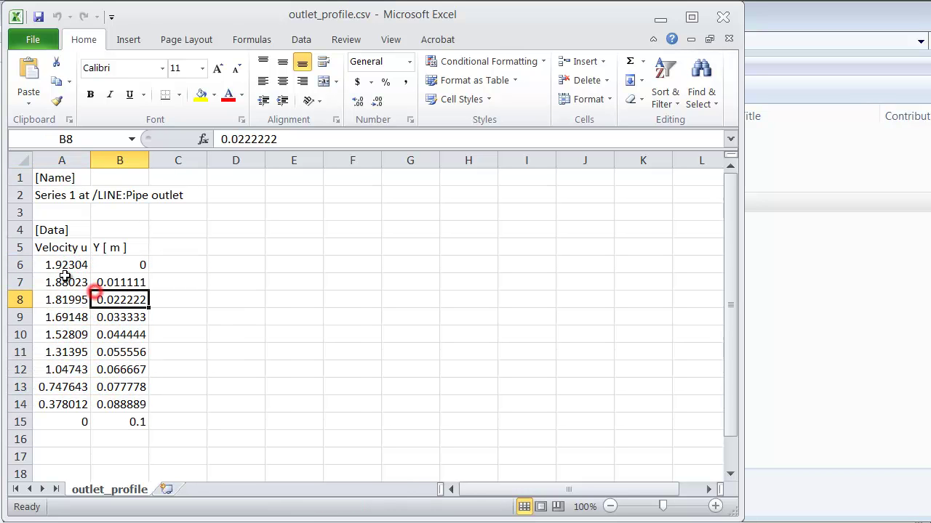